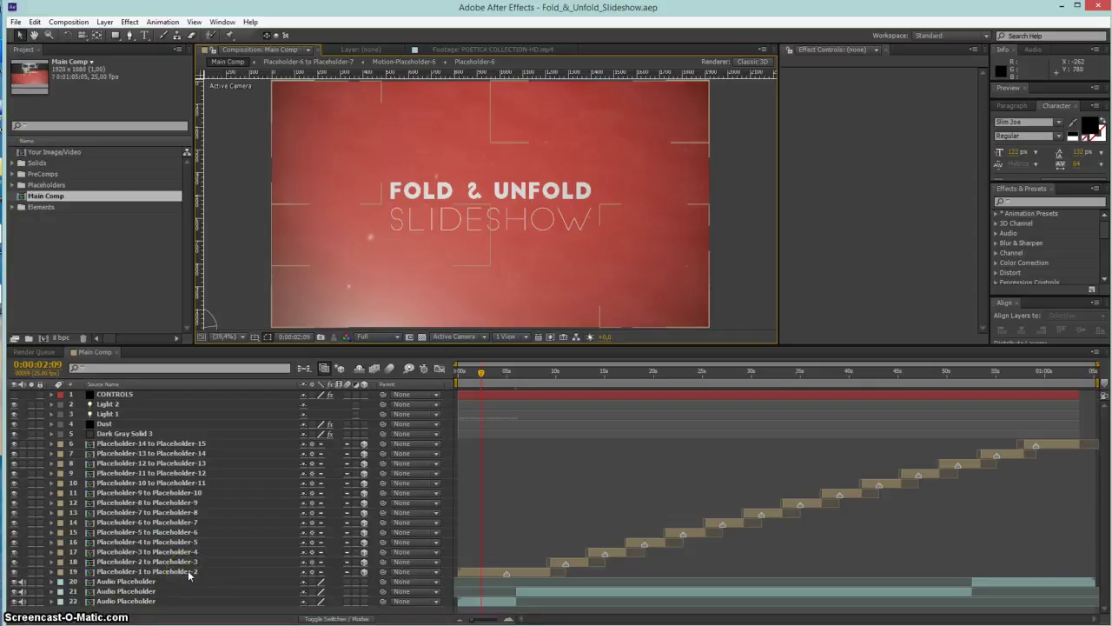
View the CONTROLS layer's effect settings and open the Placeholder-1 to Placeholder-2 precomp from Main Comp
click(470, 575)
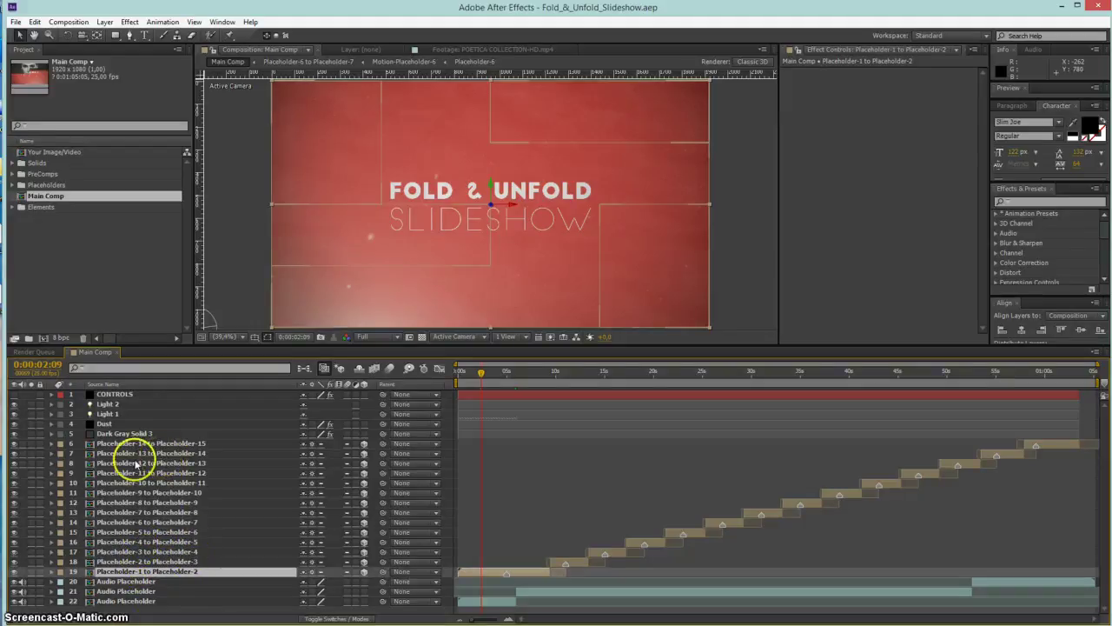
click(129, 395)
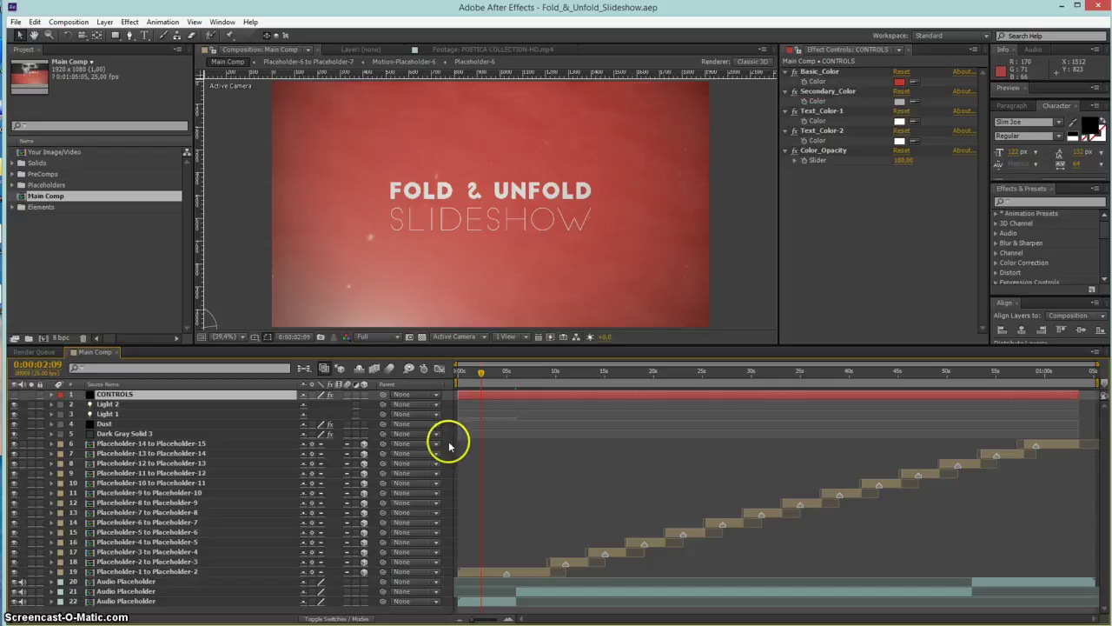
click(491, 574)
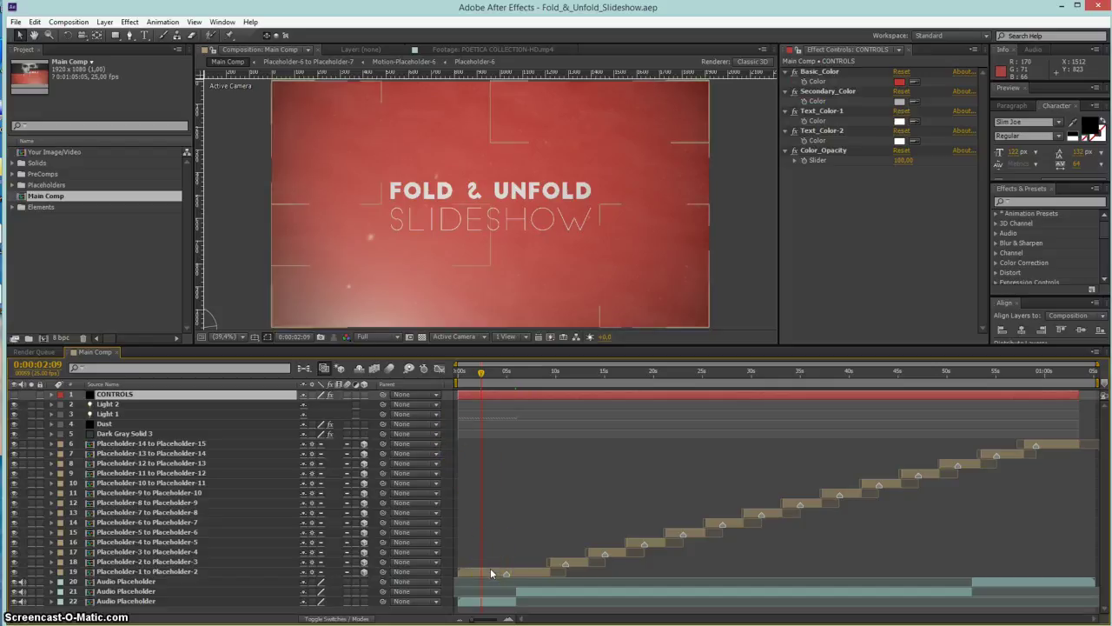
click(492, 574)
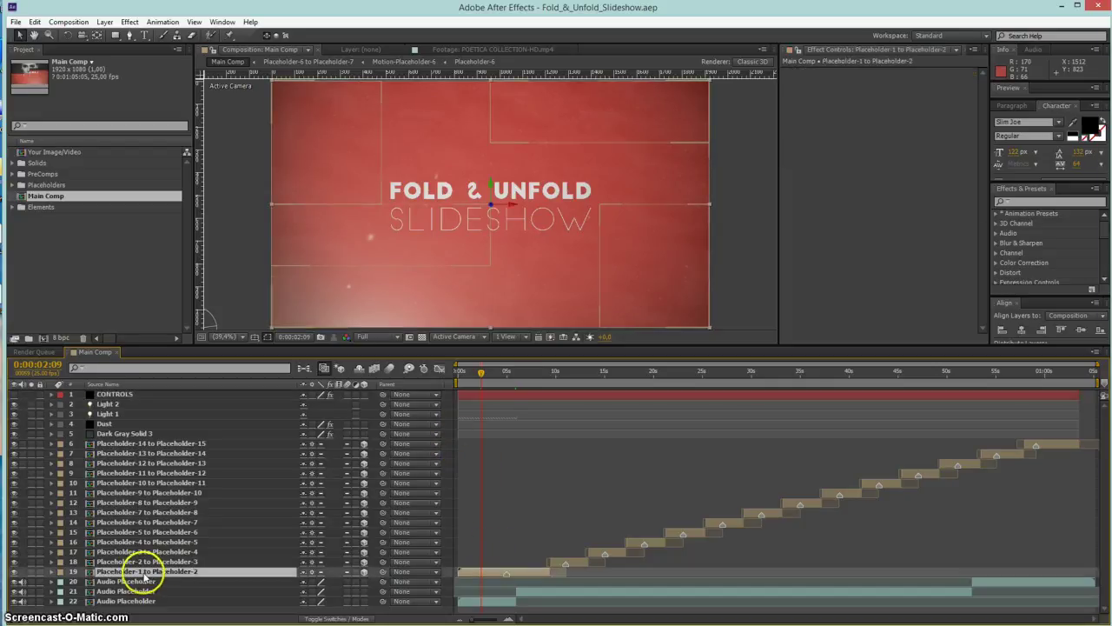
double_click(485, 573)
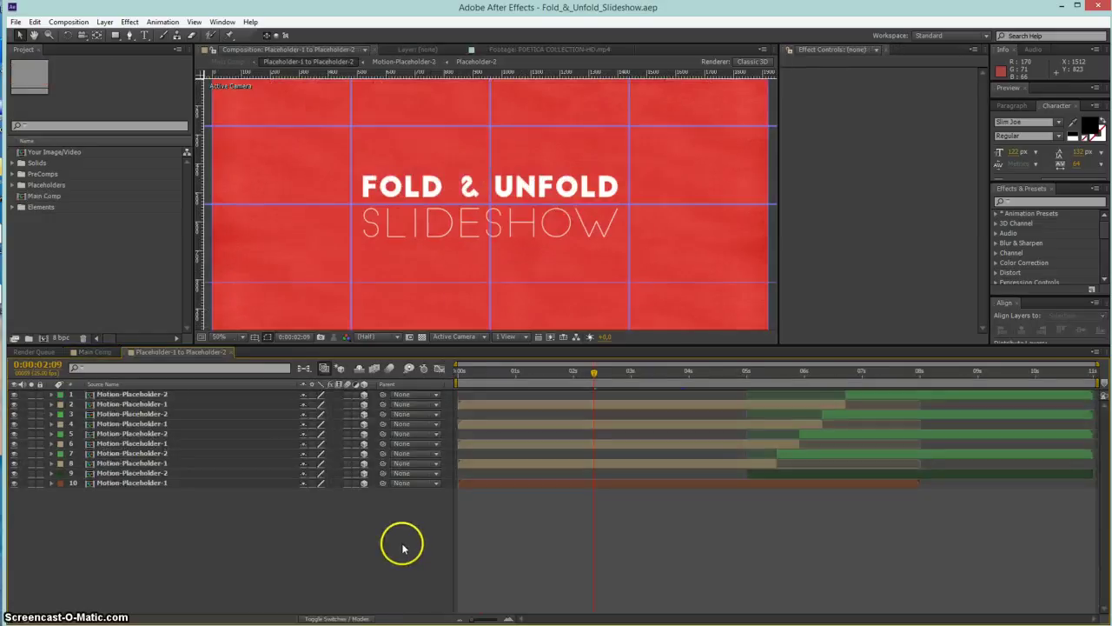
Open the bottom Motion-Placeholder-1 layer's composition and the Placeholder-1 composition nested inside it
click(152, 485)
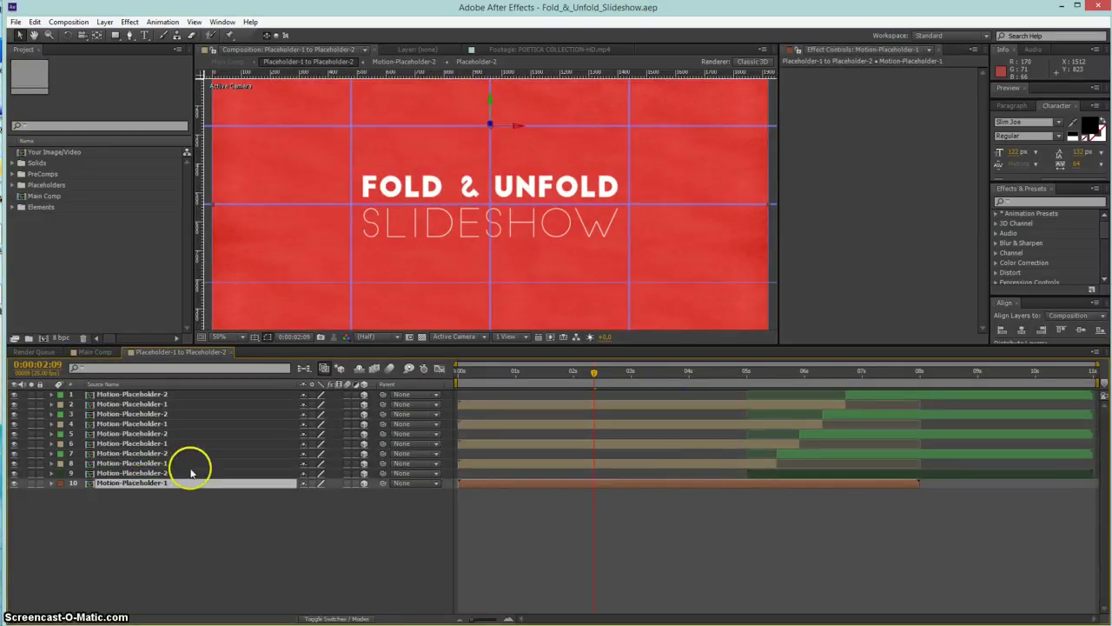
click(157, 475)
click(157, 484)
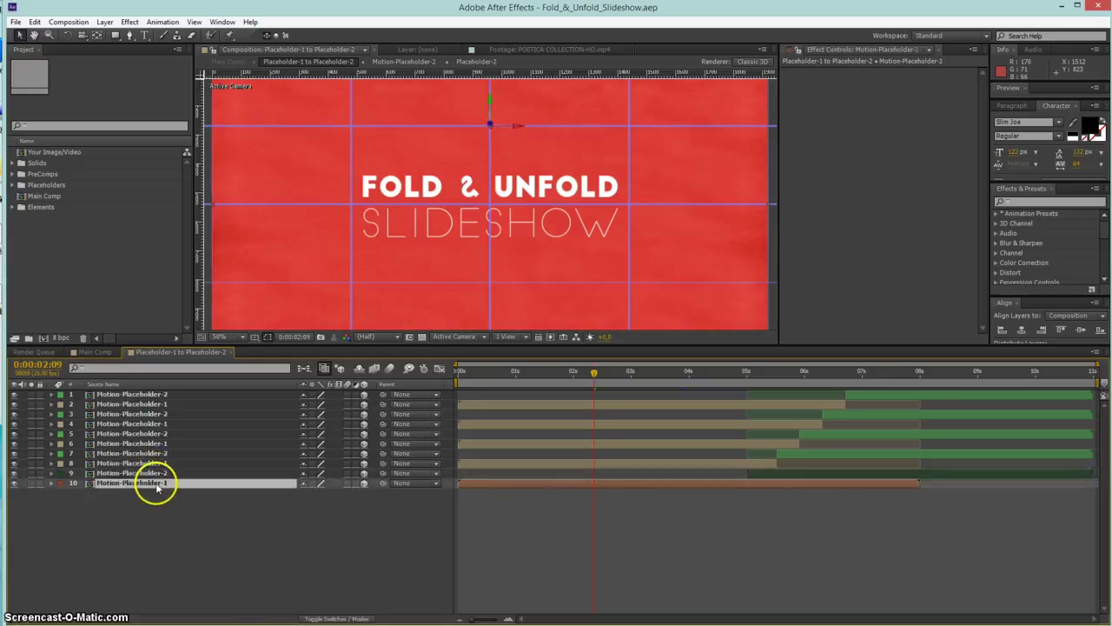
click(491, 497)
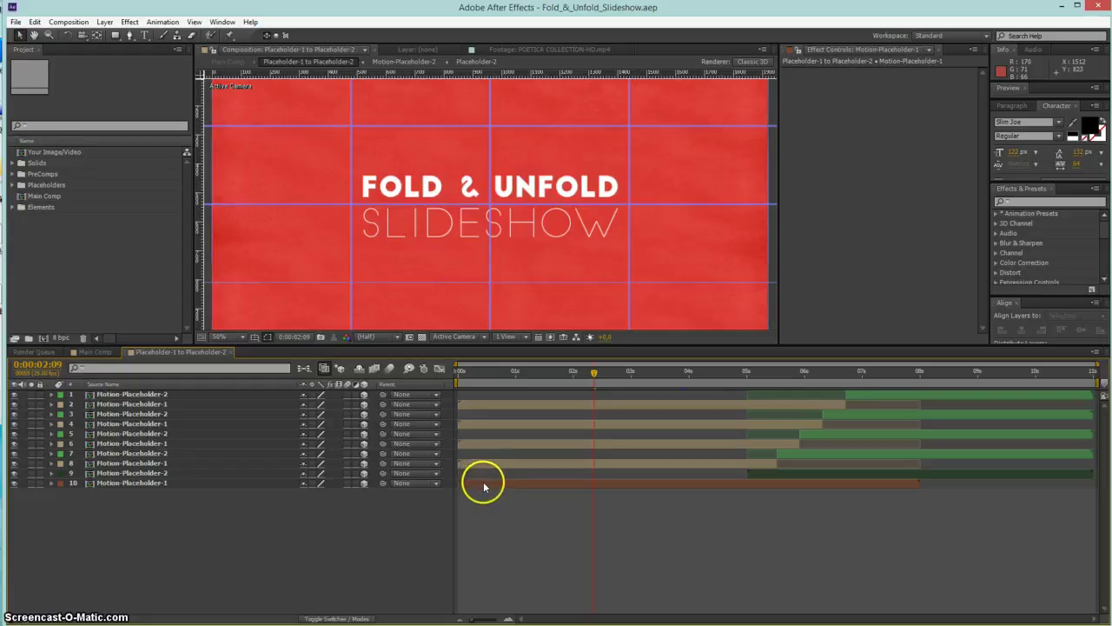
click(161, 413)
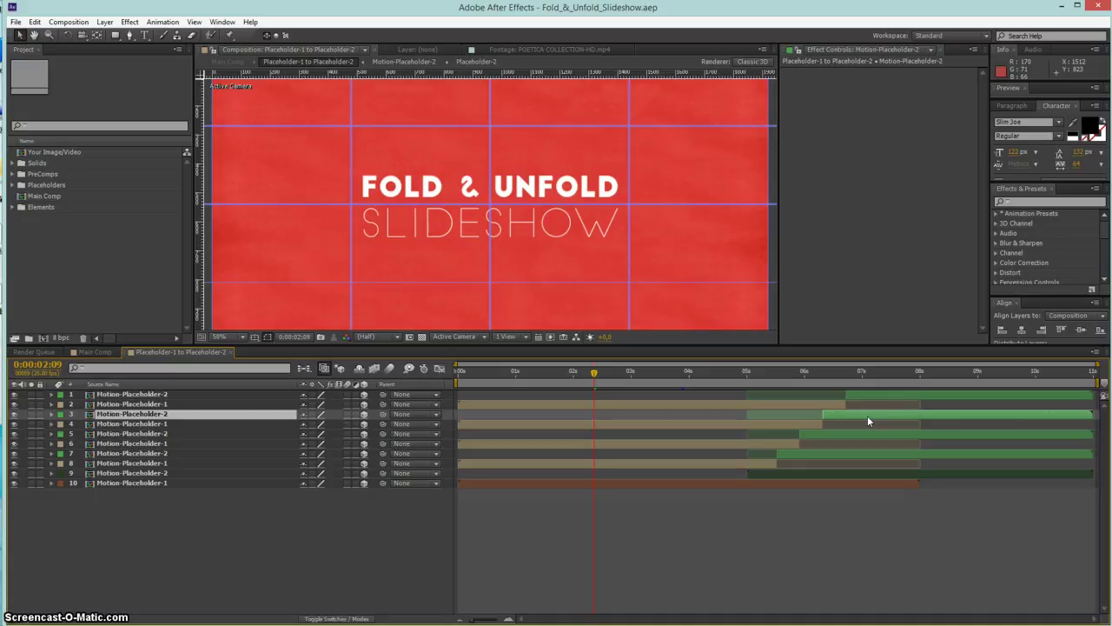
click(124, 484)
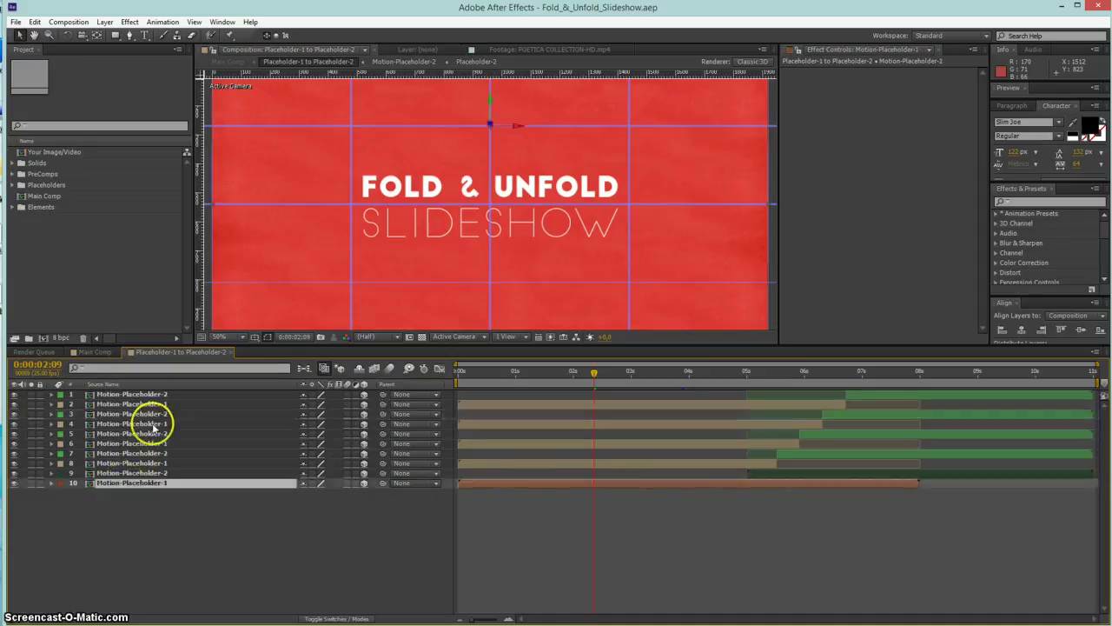
click(149, 416)
double_click(137, 484)
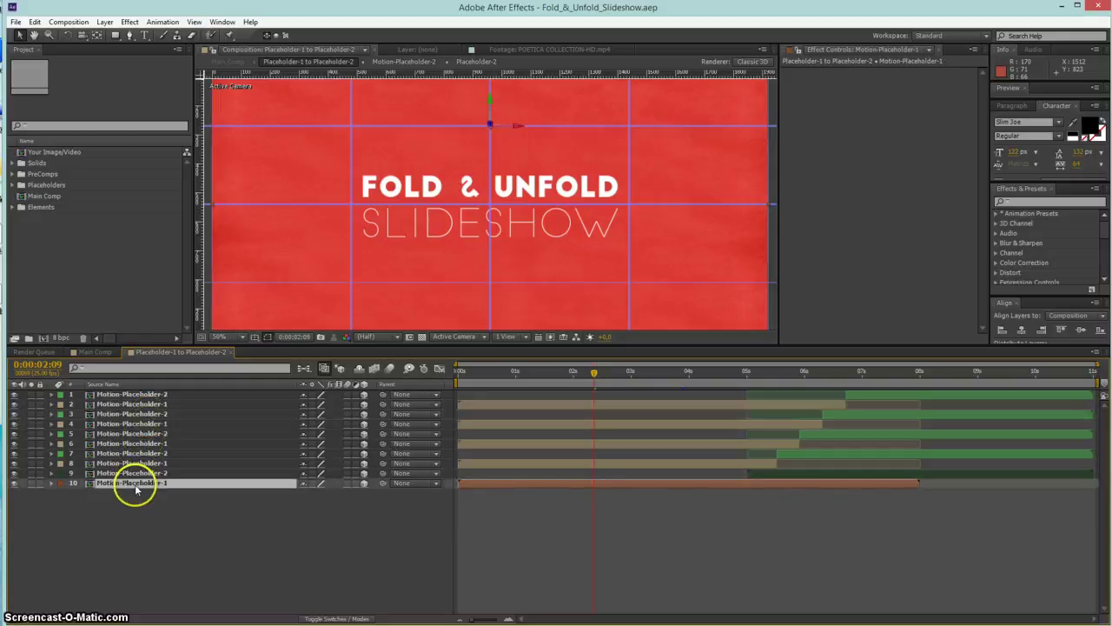
double_click(141, 393)
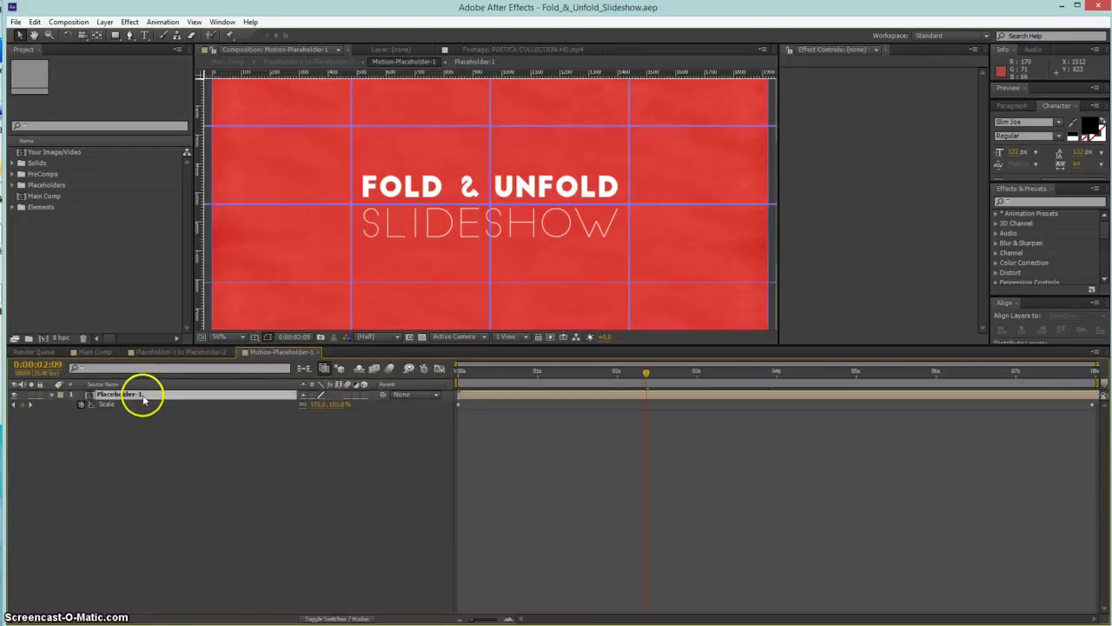
Examine the Placeholder-1 composition, including its two title lines and the Texture.jpg background layer
scroll(452, 290, down, 2)
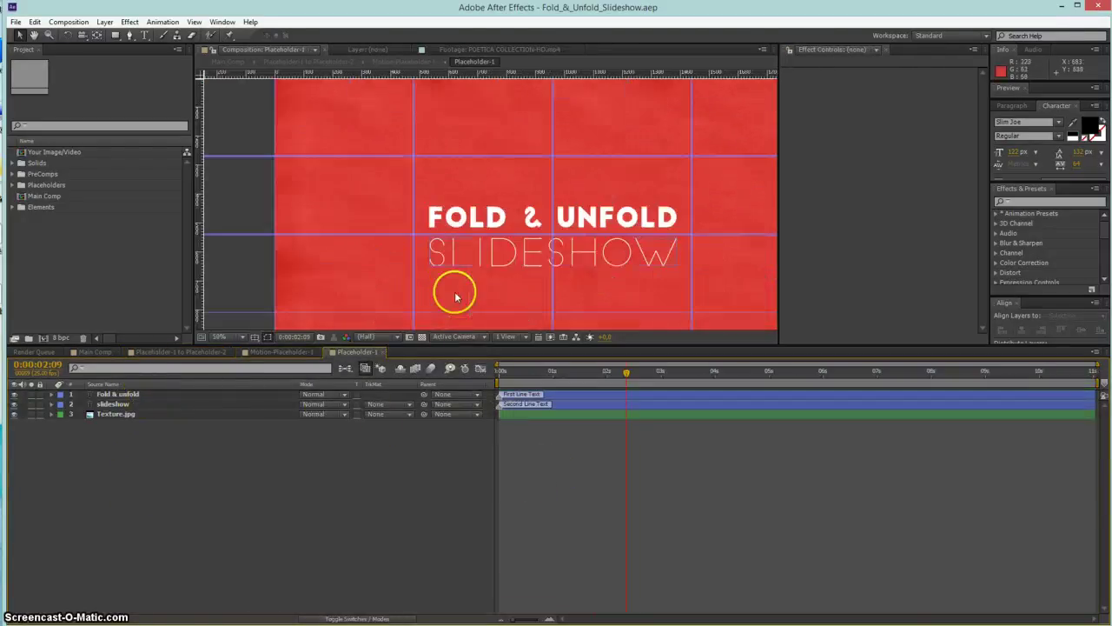
scroll(565, 280, down, 1)
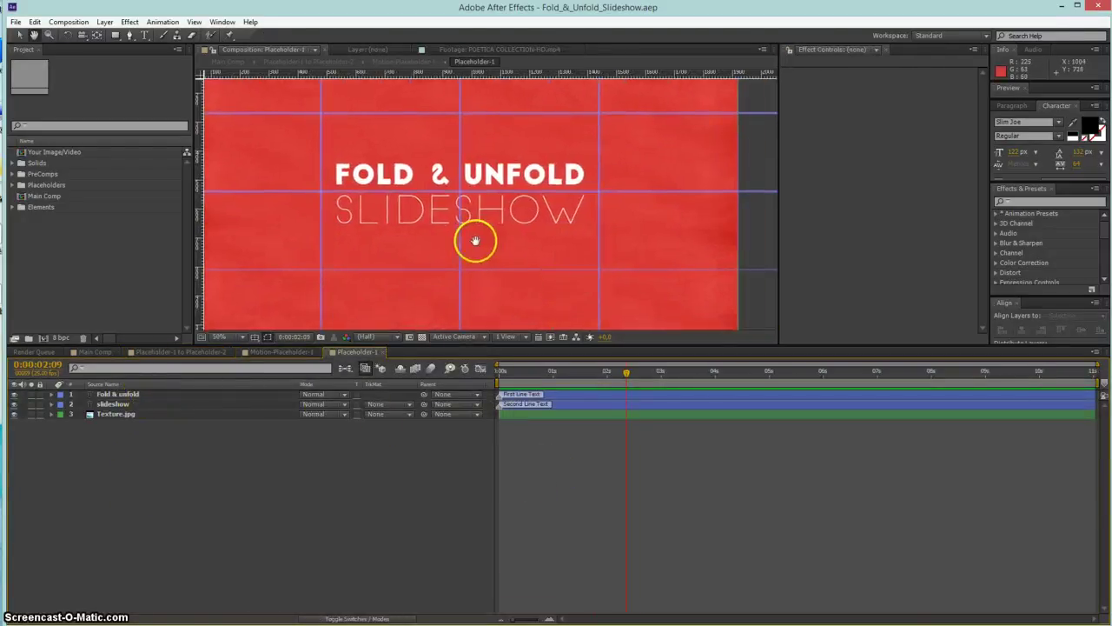
key(comma)
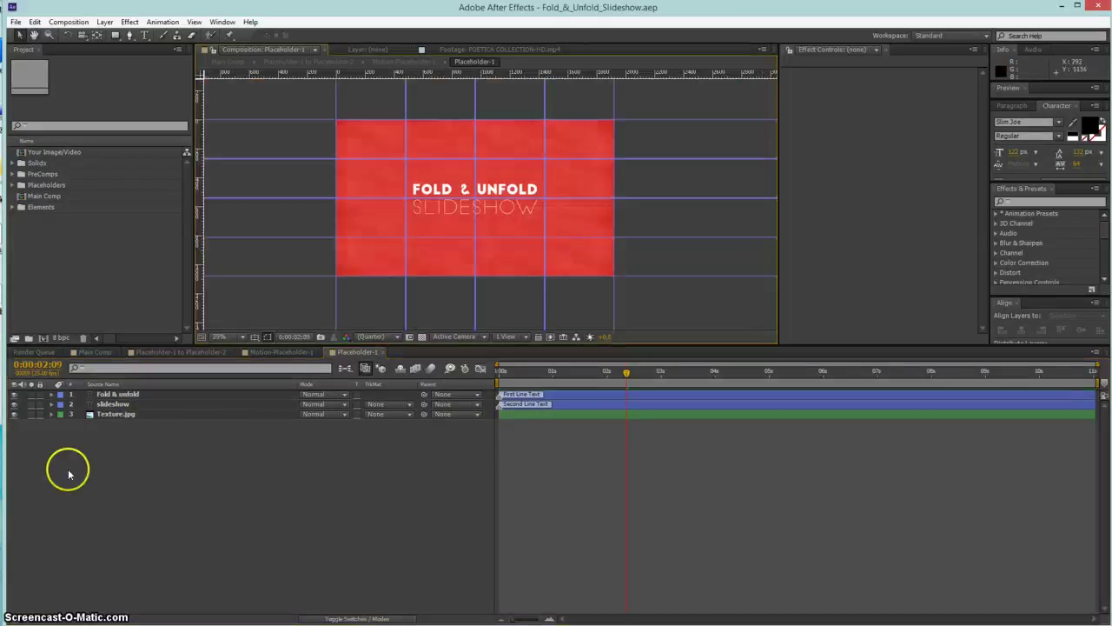
click(126, 421)
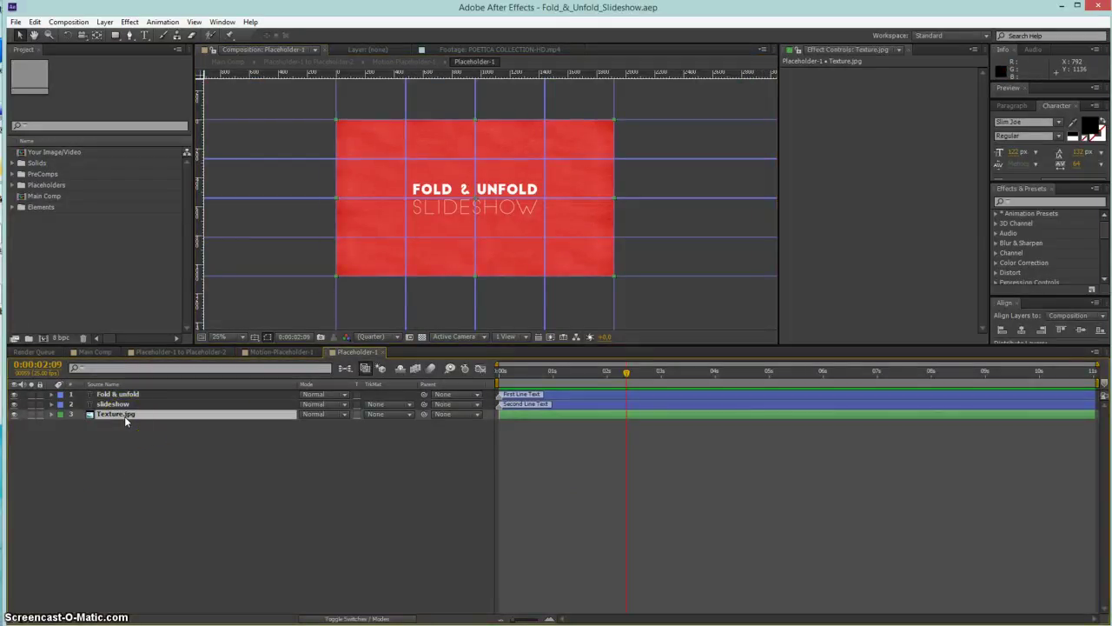
key(period)
right_click(477, 271)
click(292, 520)
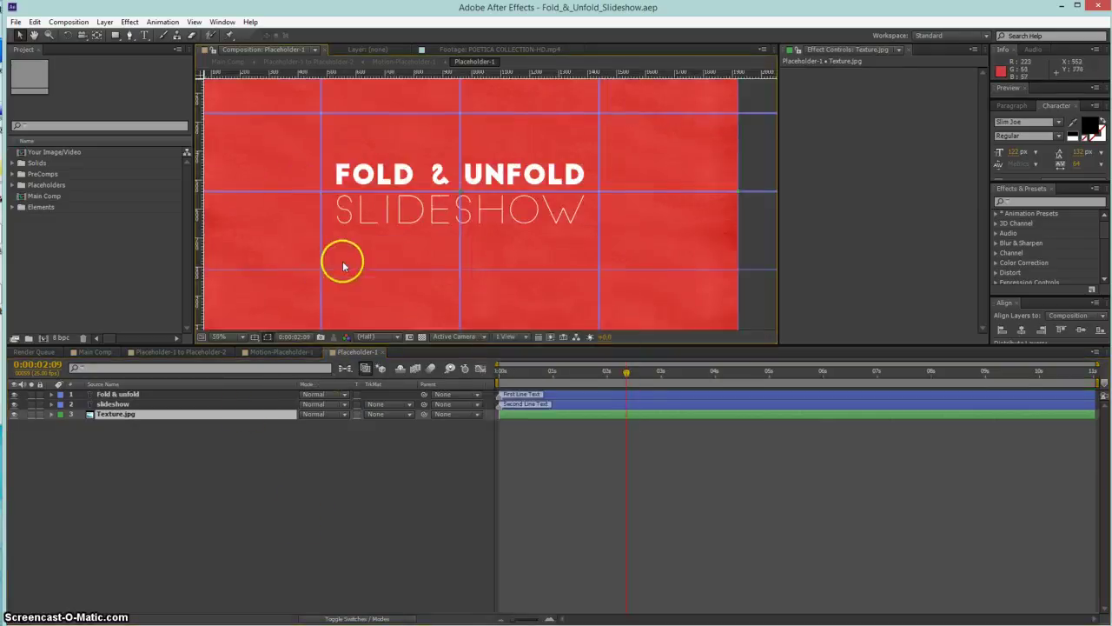
scroll(344, 266, down, 2)
key(period)
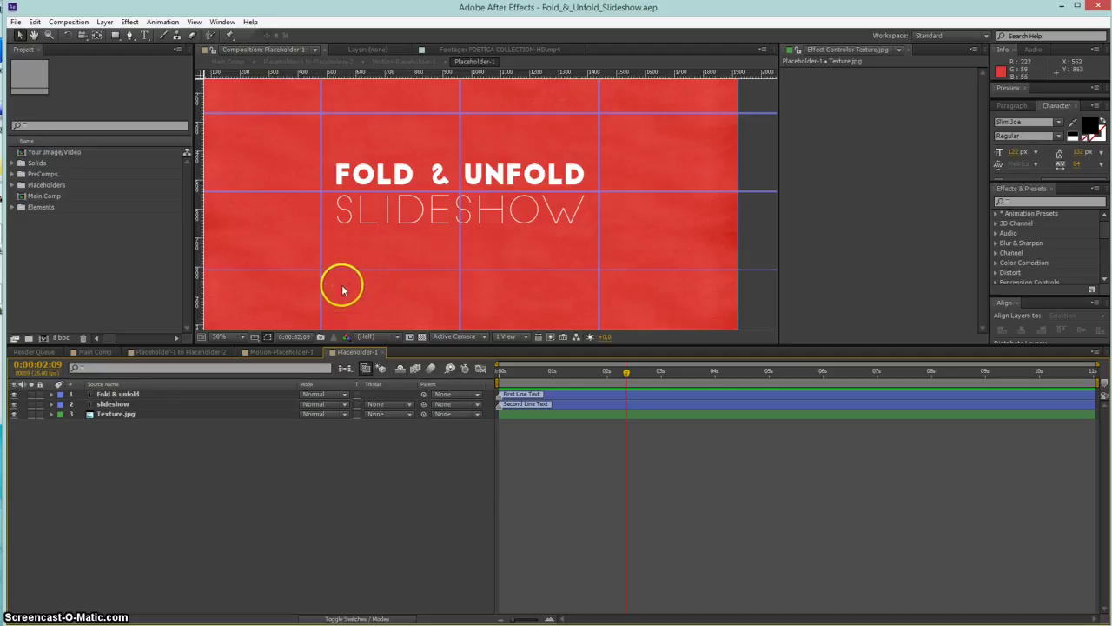
key(comma)
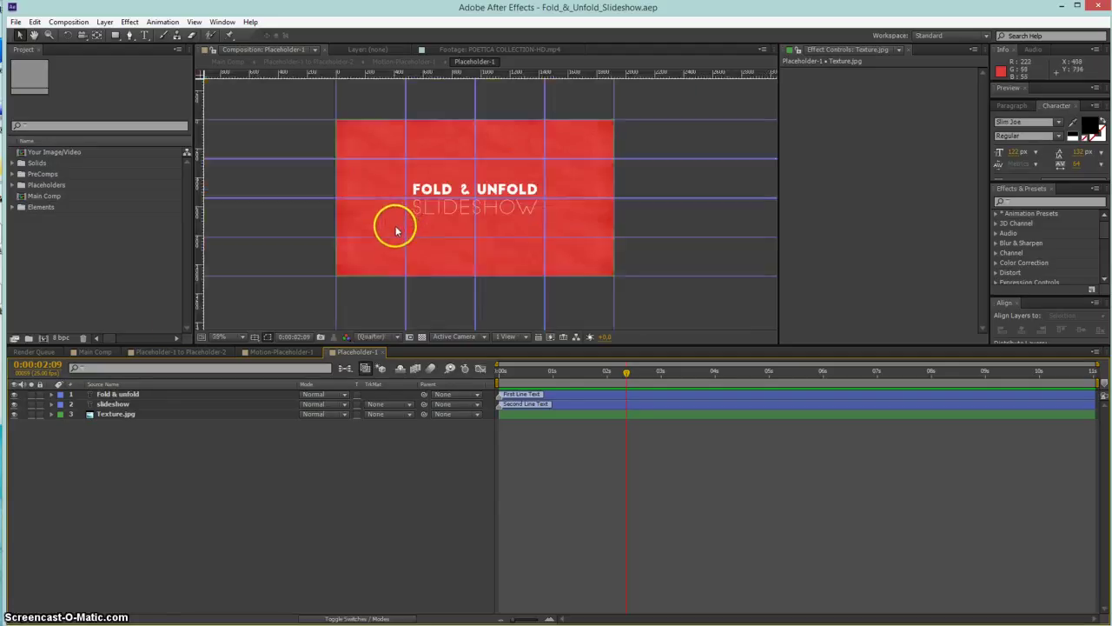
key(period)
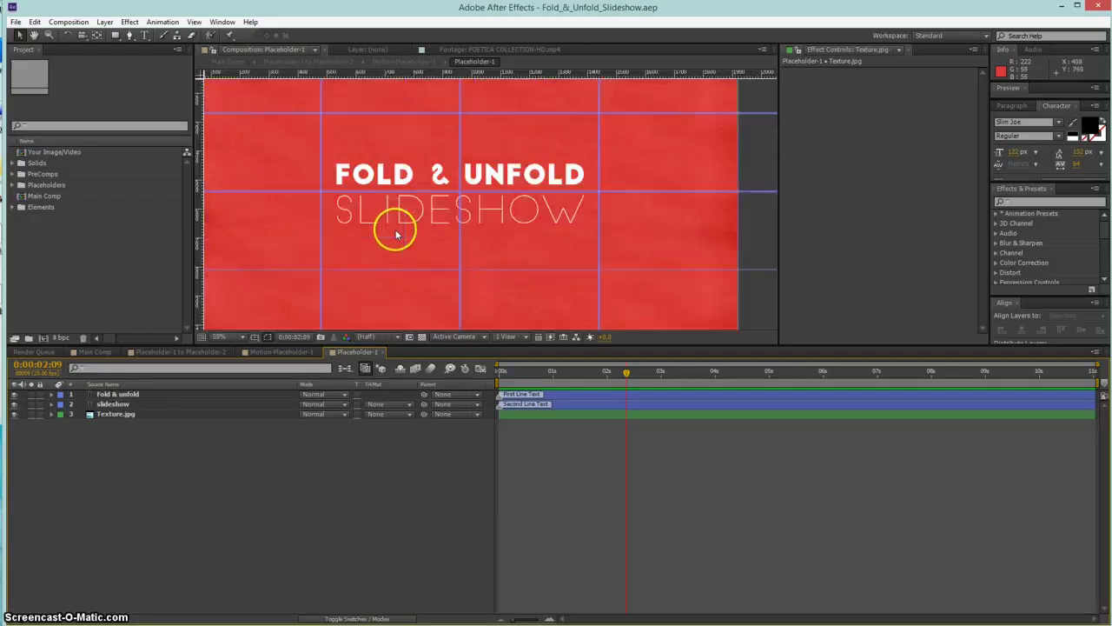
Inspect the Fold & unfold and slideshow text layers by highlighting parts of their text with the Type tool
click(119, 394)
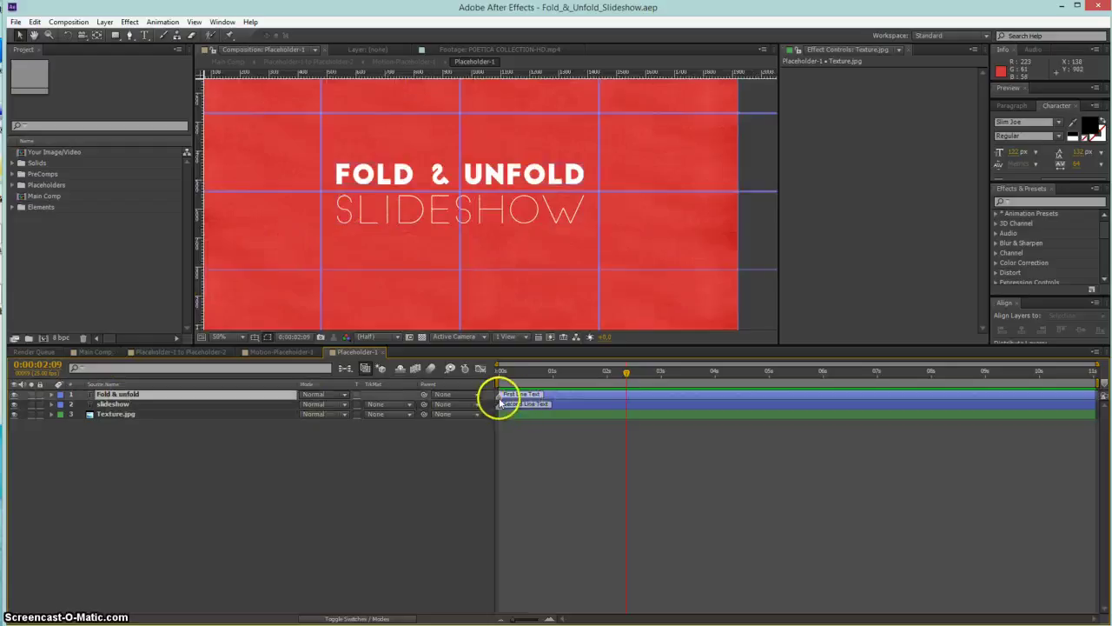
click(498, 397)
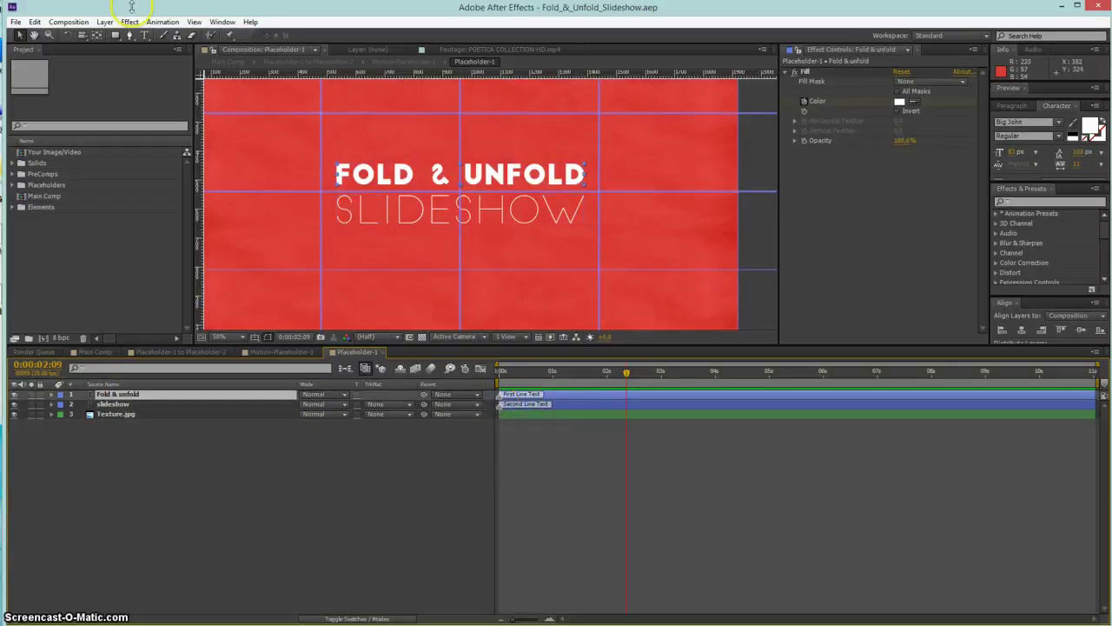
click(145, 35)
click(557, 176)
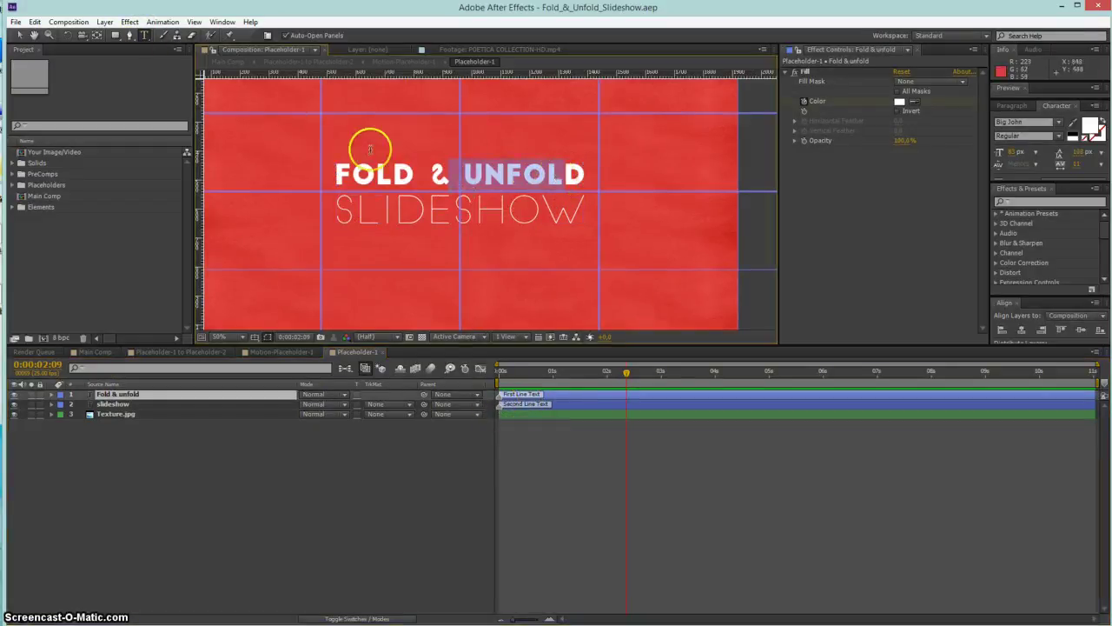
click(19, 35)
click(143, 35)
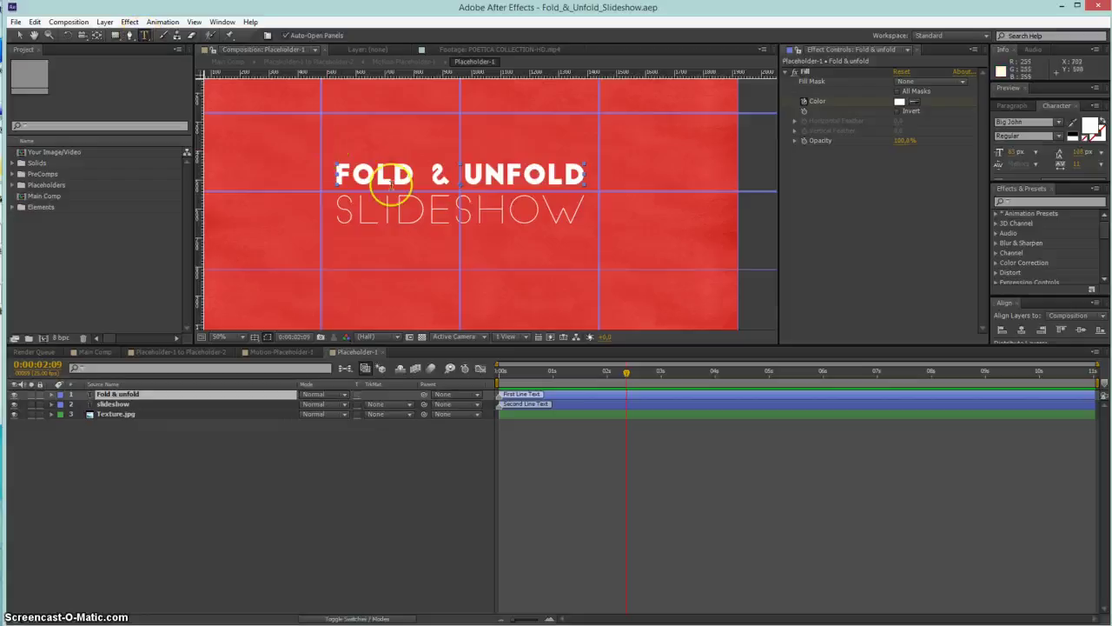
drag(474, 213, 414, 219)
click(169, 478)
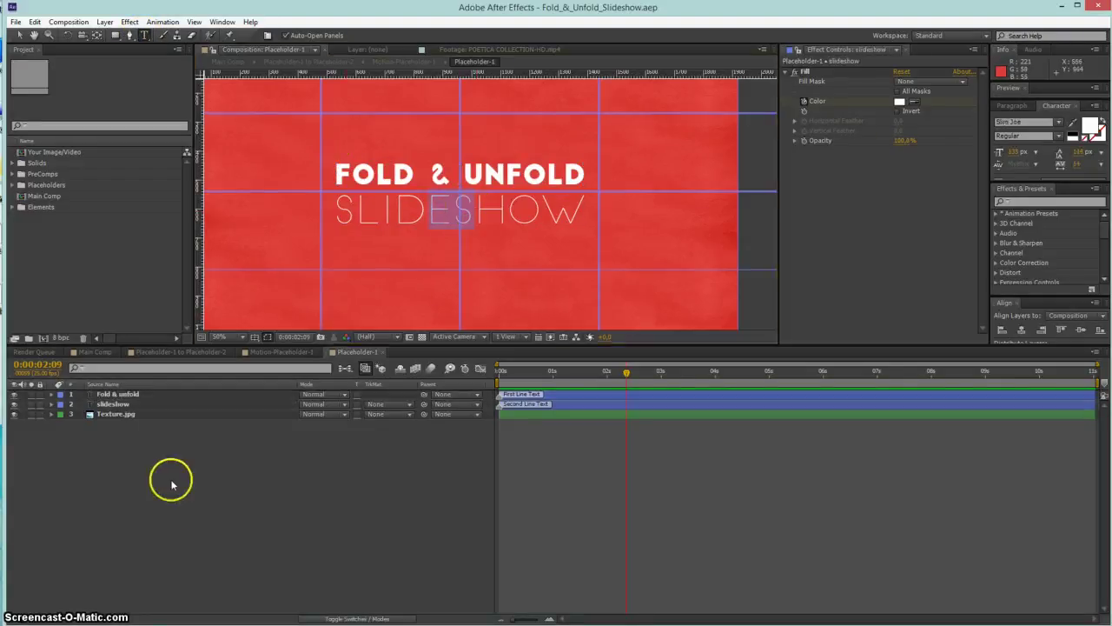
Return to the Placeholder-1 to Placeholder-2 composition, and open its Motion-Placeholder-2 layer at time 0:00:08:15
click(382, 353)
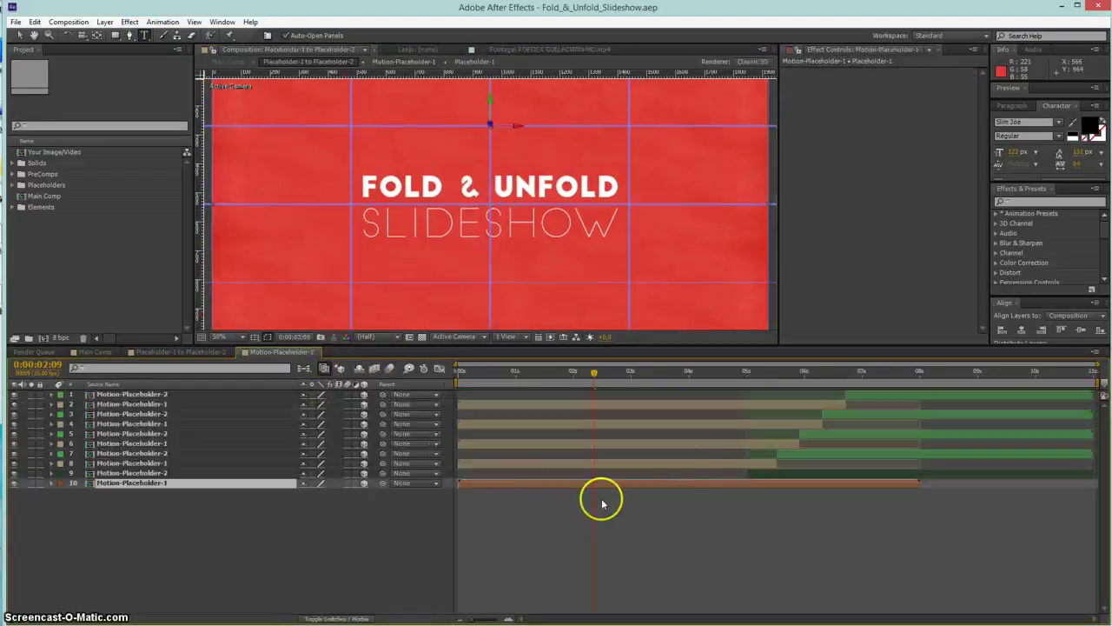
key(ctrl+w)
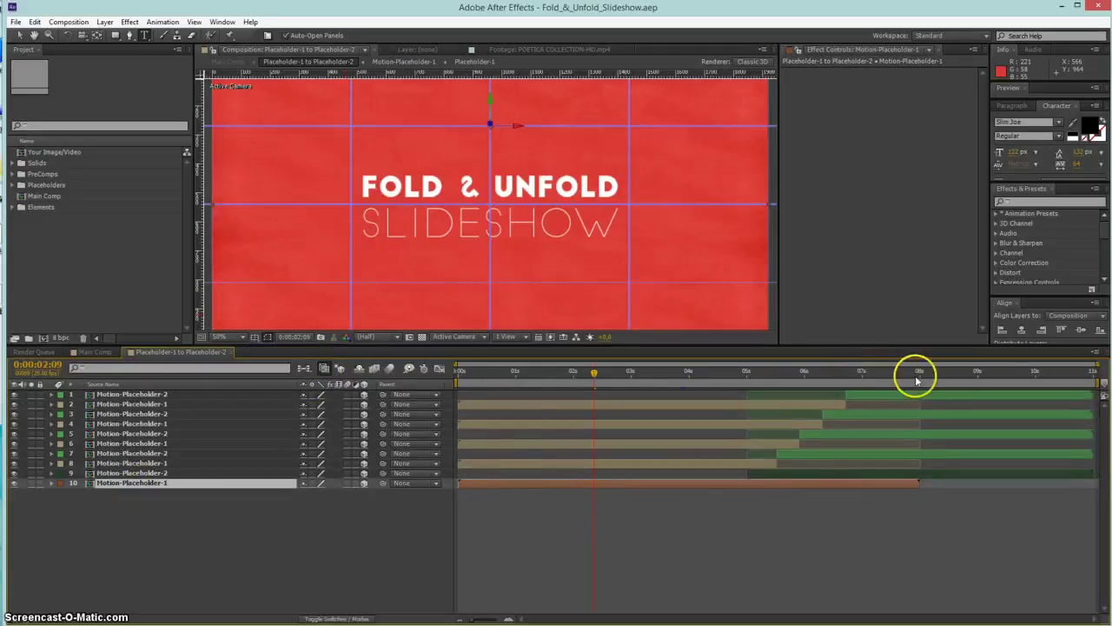
click(955, 373)
double_click(933, 474)
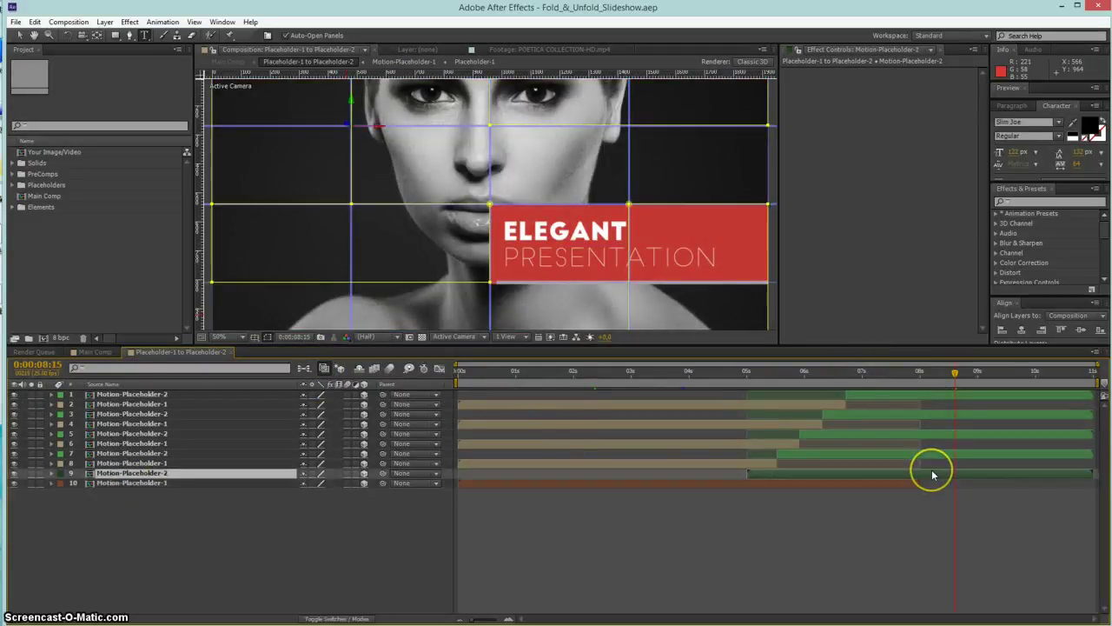
Fit the composition preview in an enlarged viewer and open the nested Placeholder-2 composition
click(233, 338)
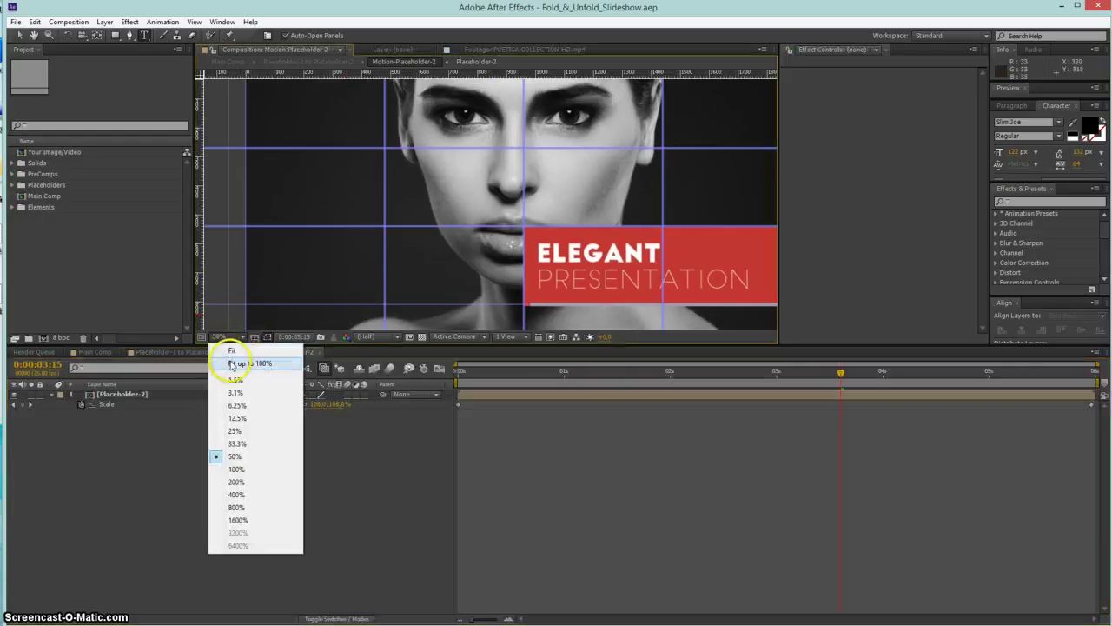
click(230, 359)
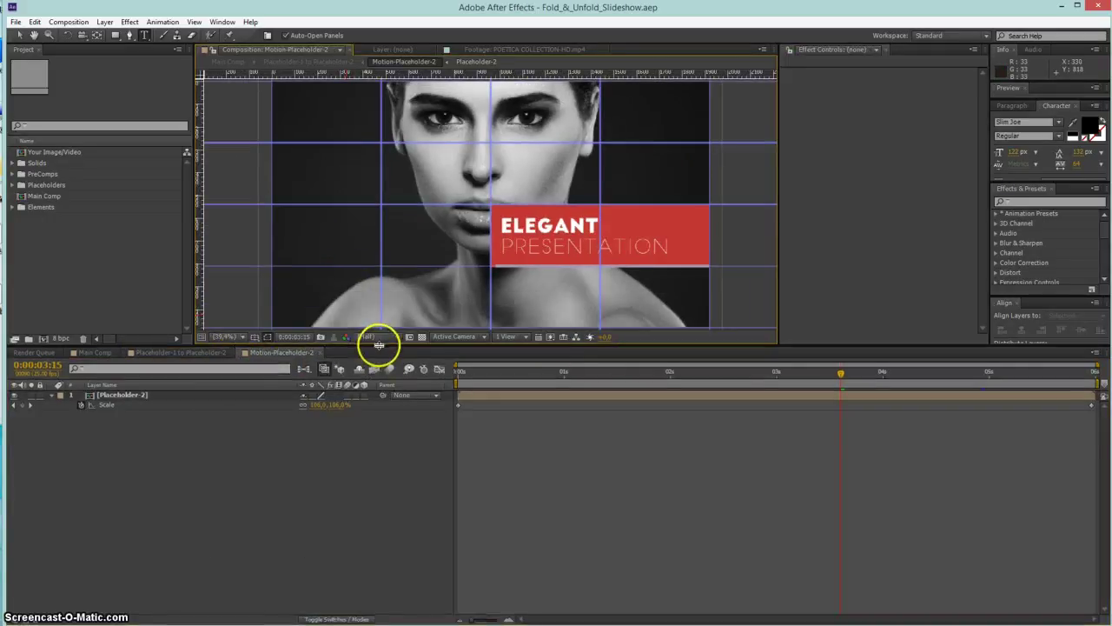
drag(377, 345, 374, 397)
click(149, 446)
double_click(149, 447)
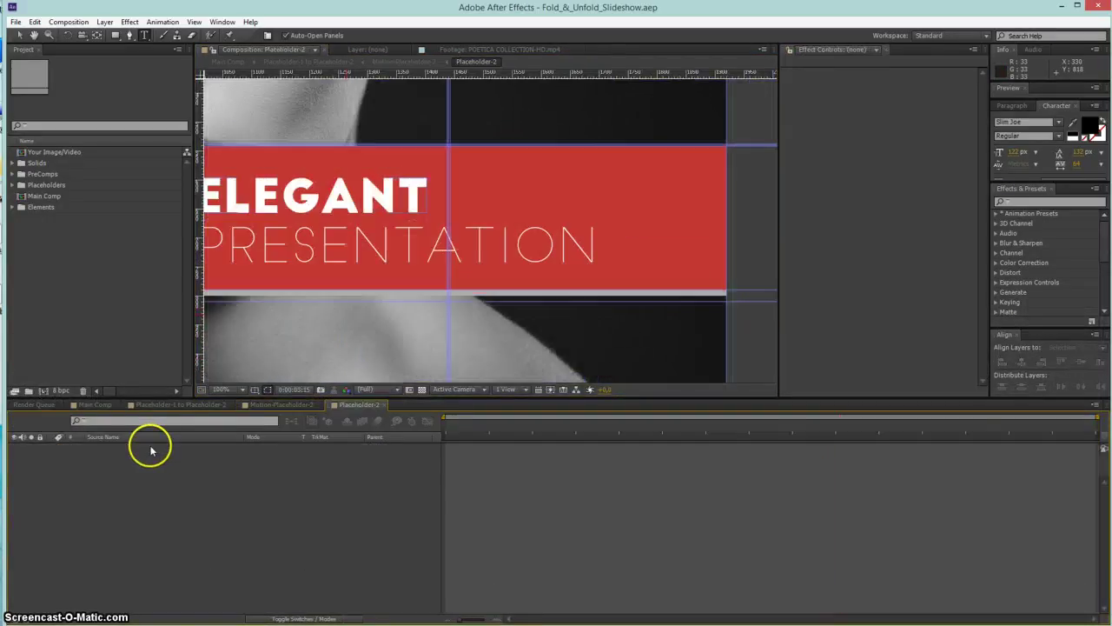
scroll(392, 318, down, 2)
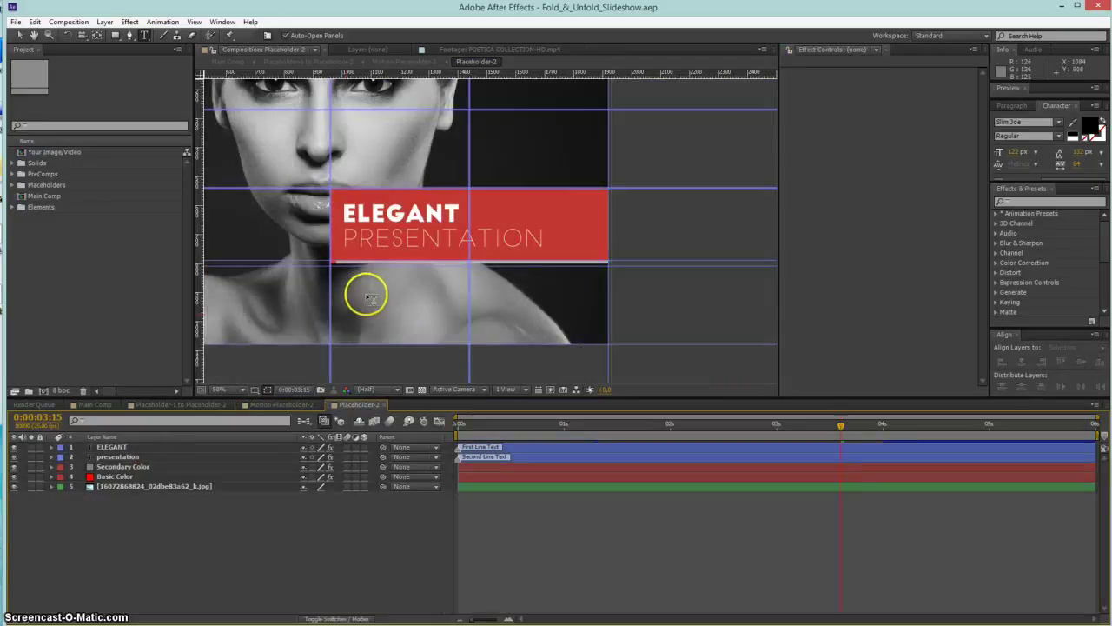
key(space)
drag(356, 288, 471, 301)
scroll(474, 295, down, 2)
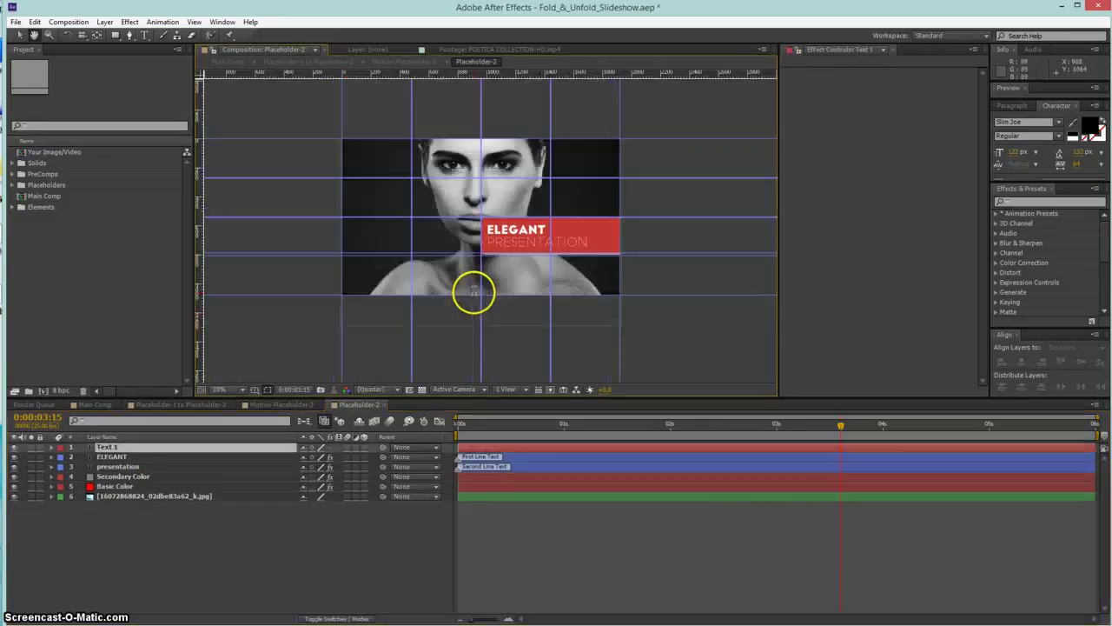
key(ctrl+alt+shift+t)
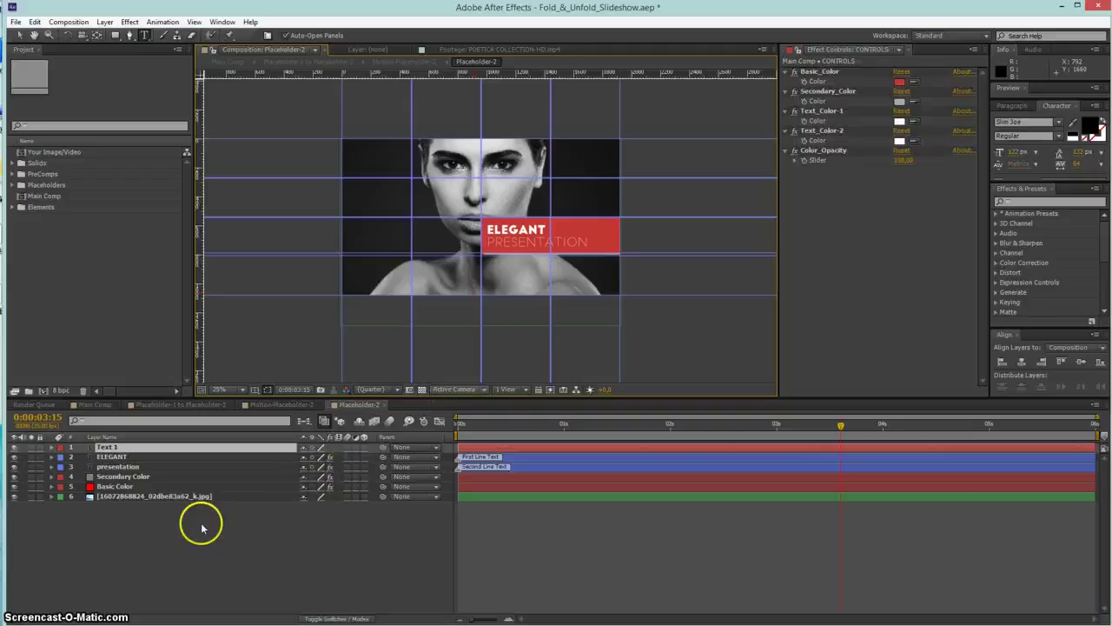
key(ctrl+z)
Discard the stray empty Text 1 layer and inspect the ELEGANT, presentation and Secondary Color layers in Placeholder-2
click(120, 449)
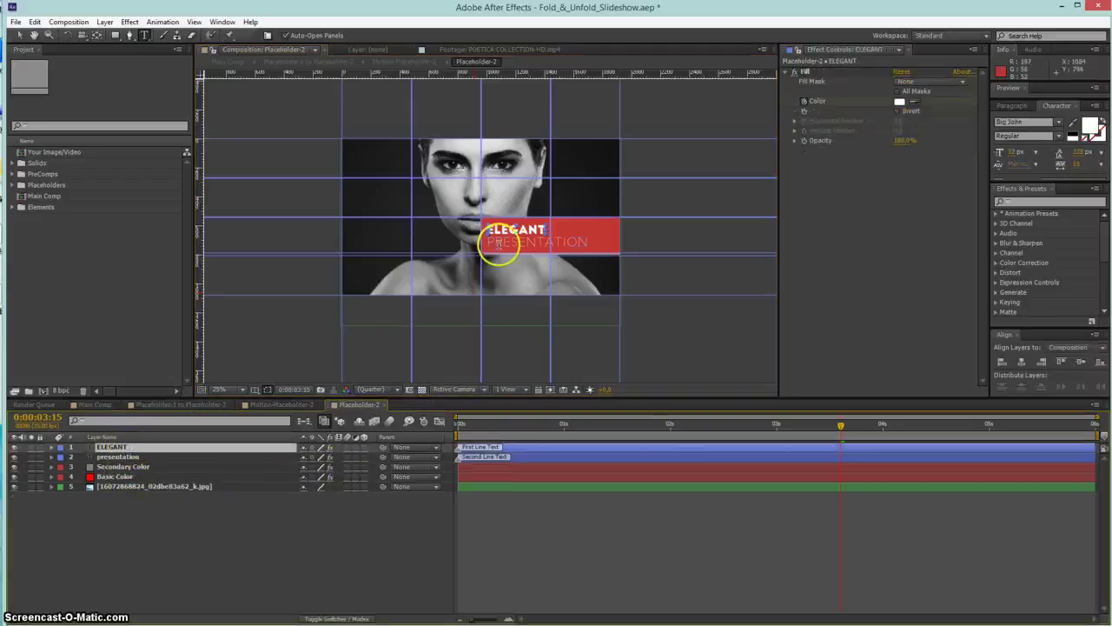
click(136, 457)
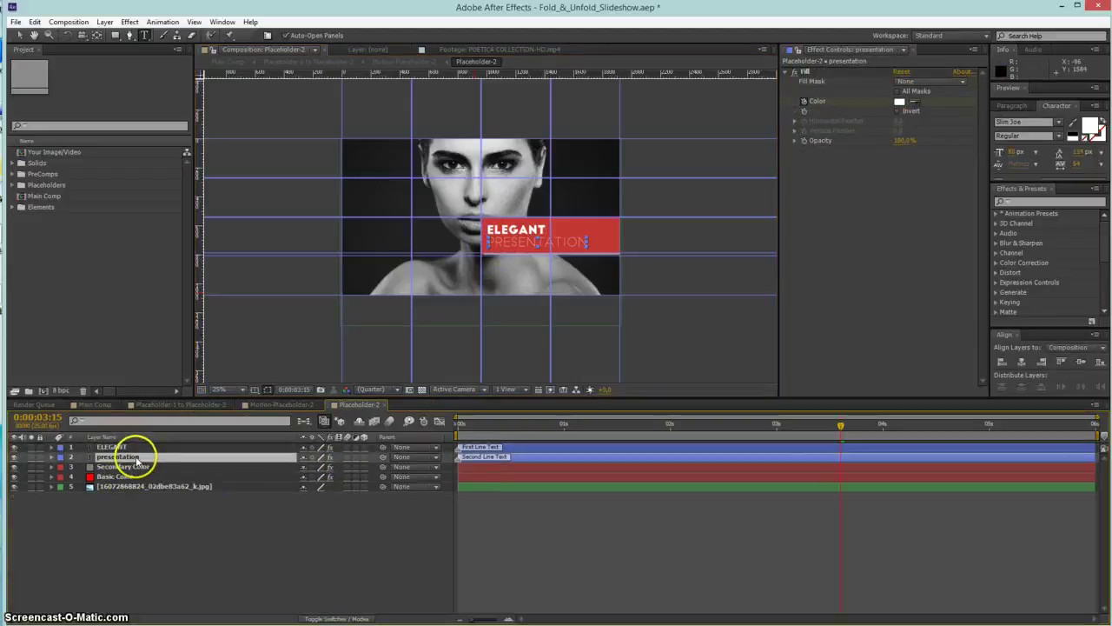
click(122, 466)
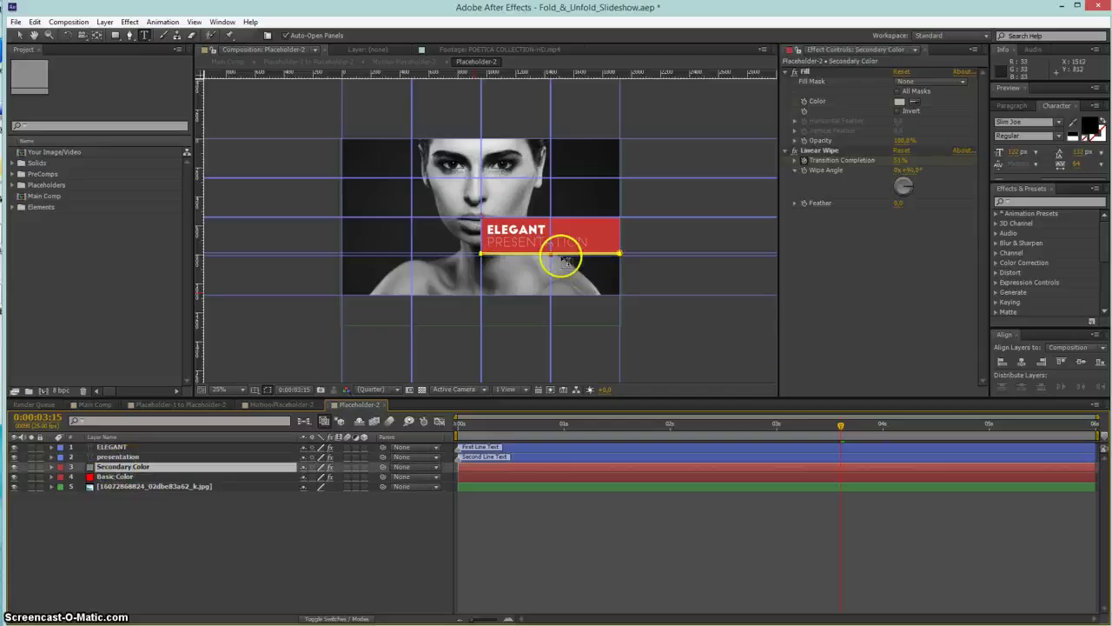
Examine the title block at close range, checking what the Secondary Color, Basic Color, presentation and ELEGANT layers each contribute
scroll(561, 253, up, 2)
click(298, 513)
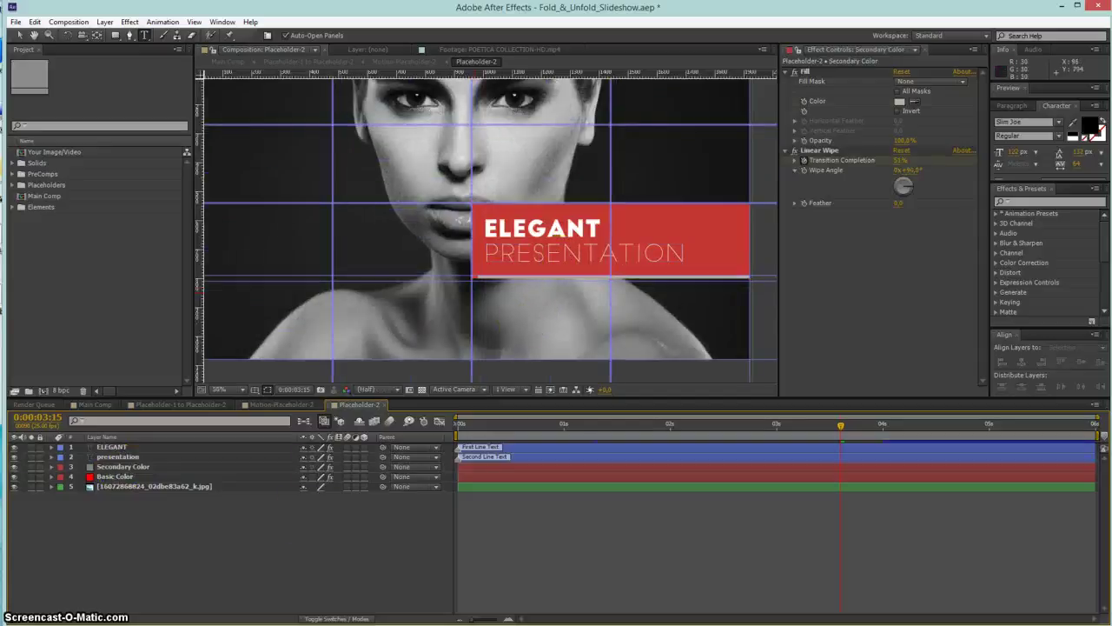
click(19, 36)
scroll(660, 249, up, 1)
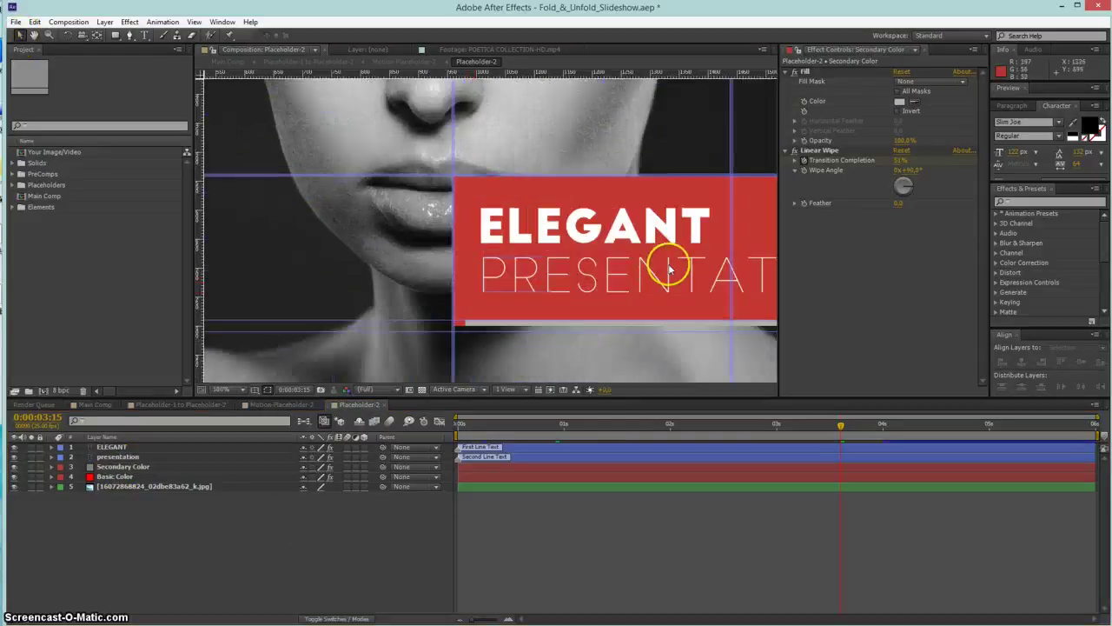
drag(660, 259, 661, 282)
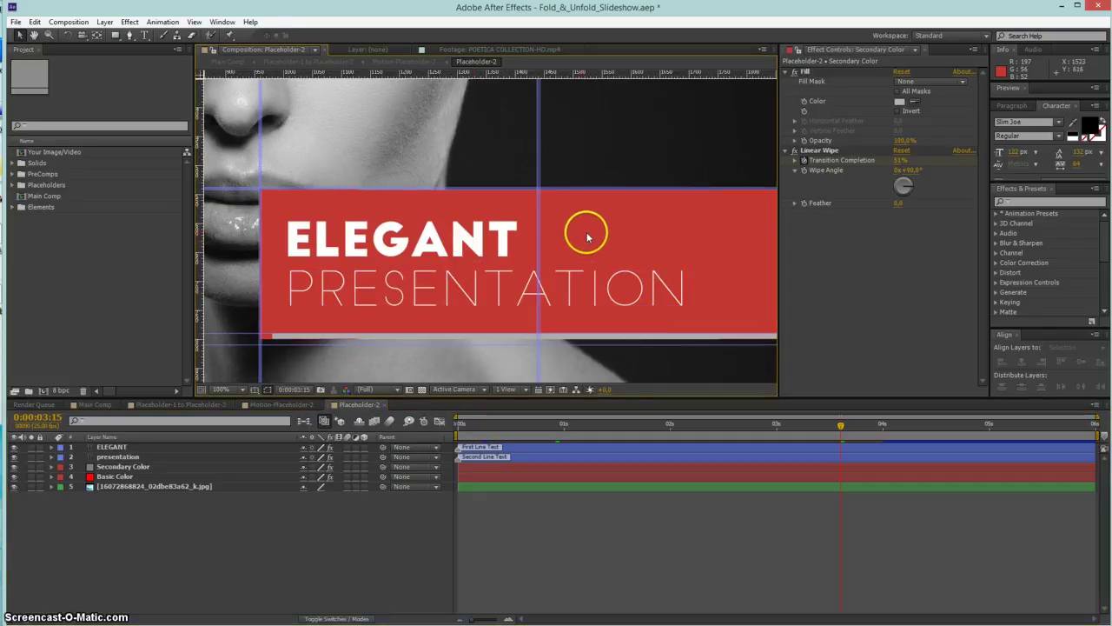
click(154, 453)
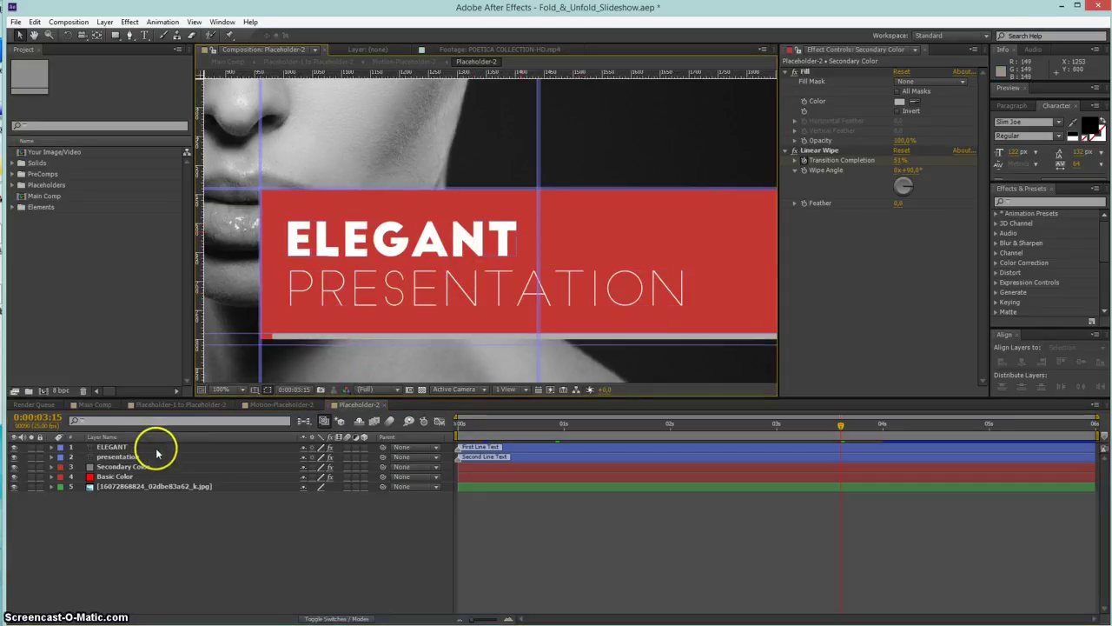
click(142, 453)
click(124, 467)
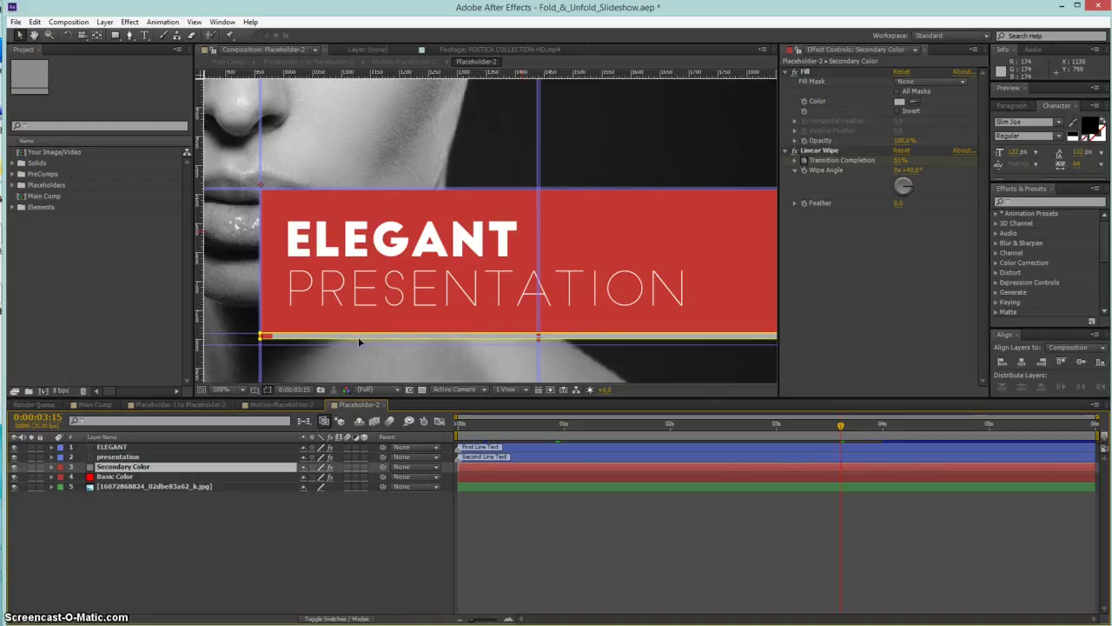
click(121, 477)
click(120, 467)
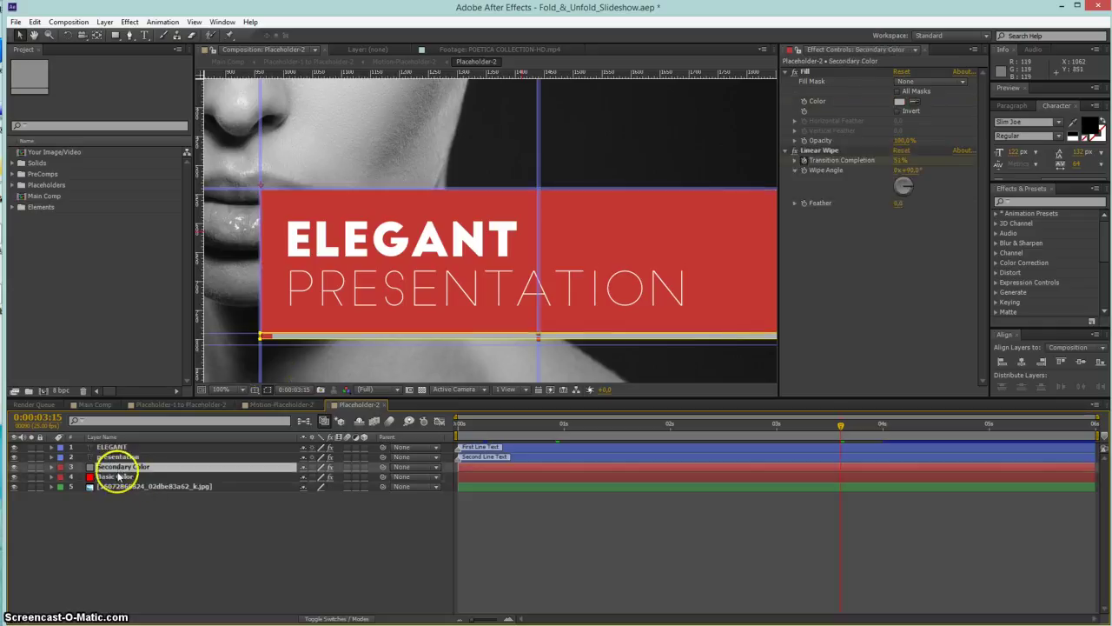
click(118, 477)
click(115, 467)
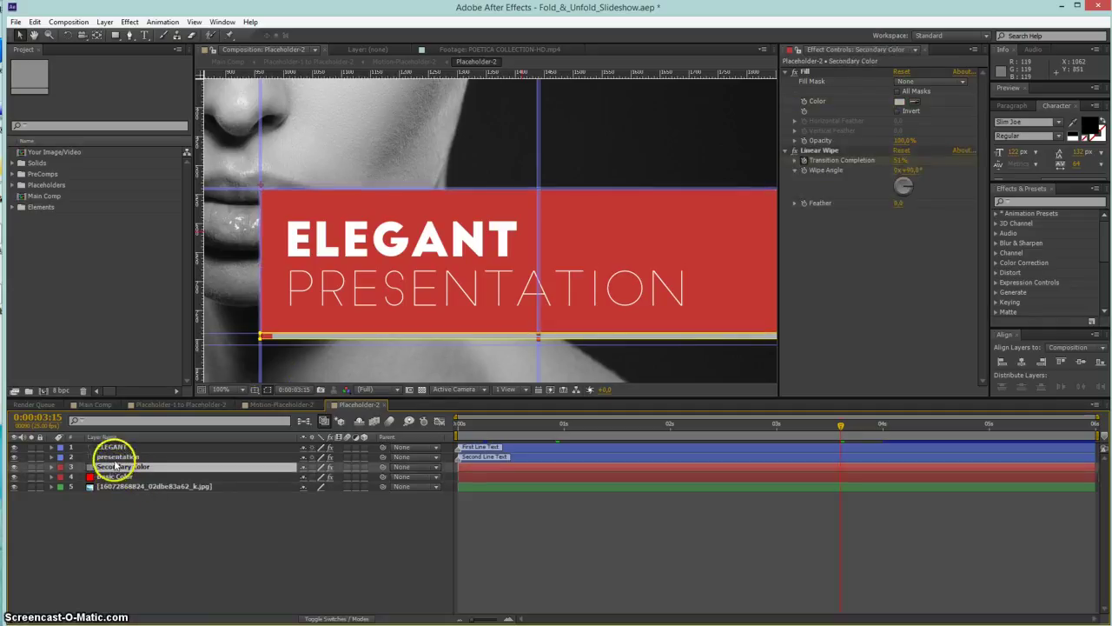
click(114, 457)
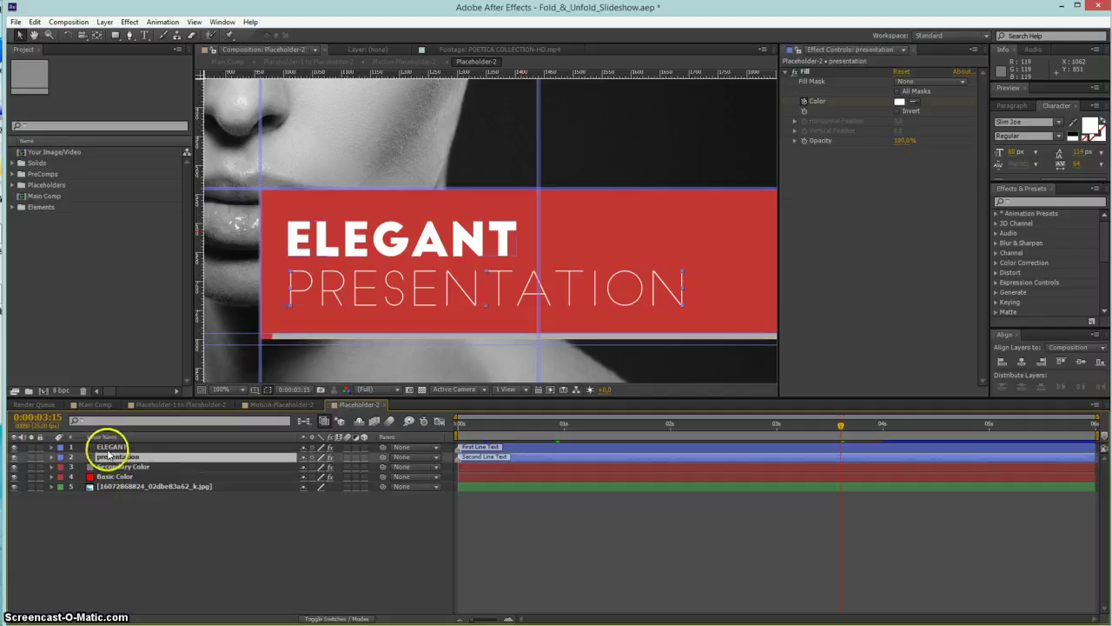
click(110, 448)
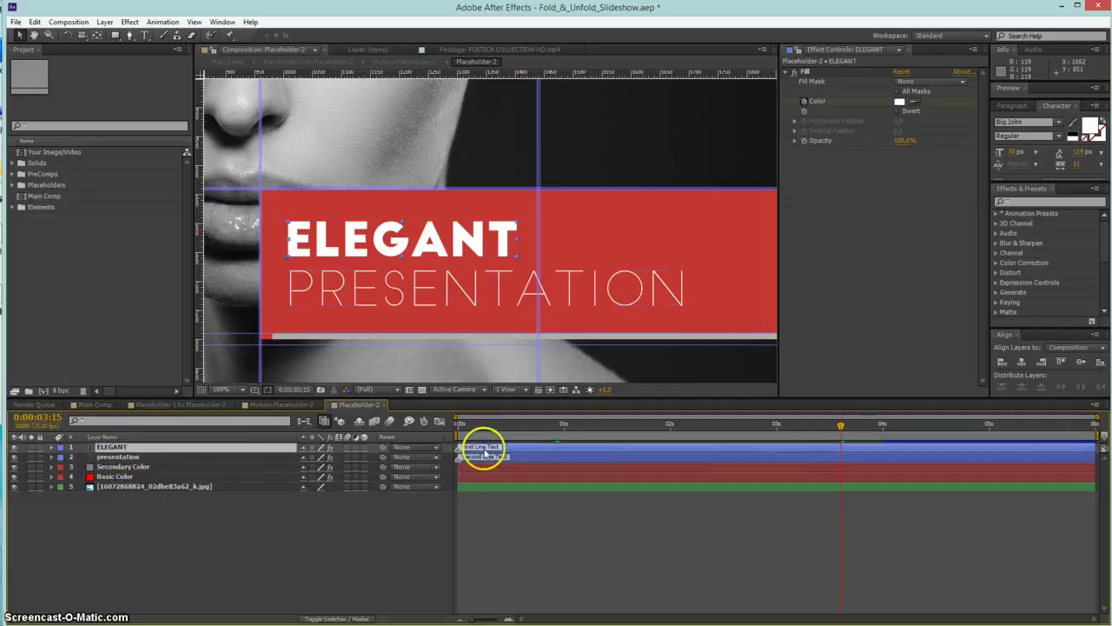
click(198, 489)
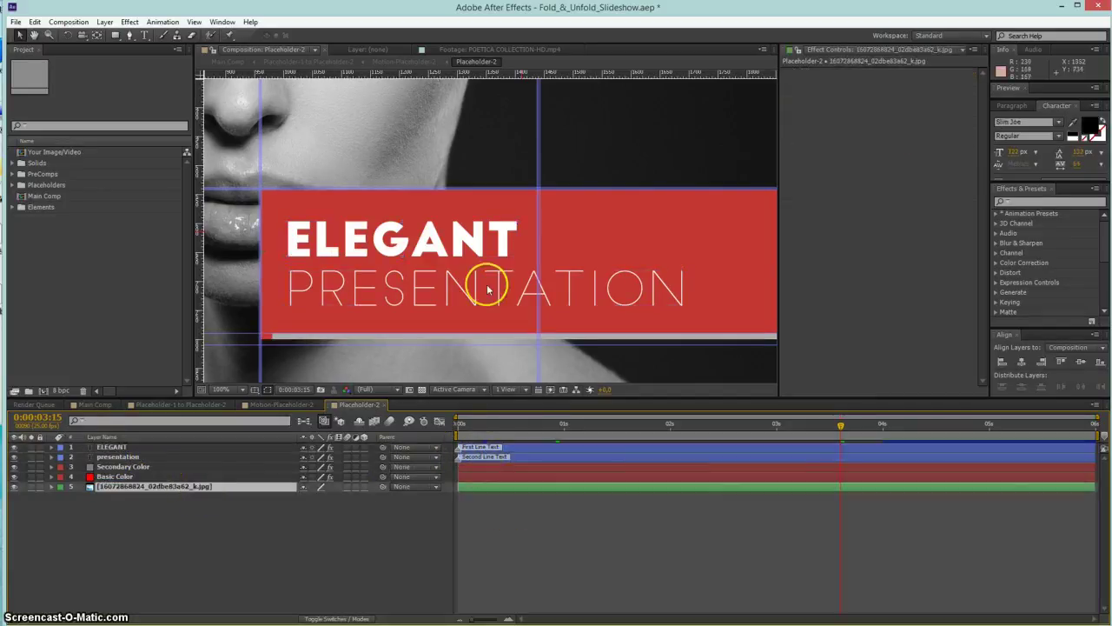
scroll(489, 283, down, 2)
key(Delete)
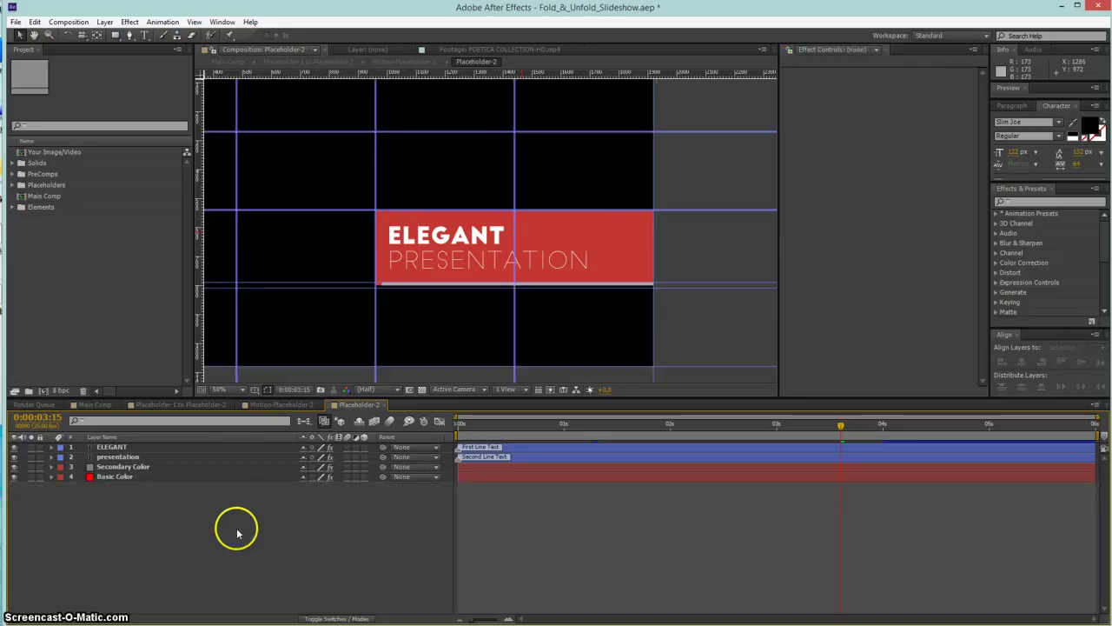
click(14, 175)
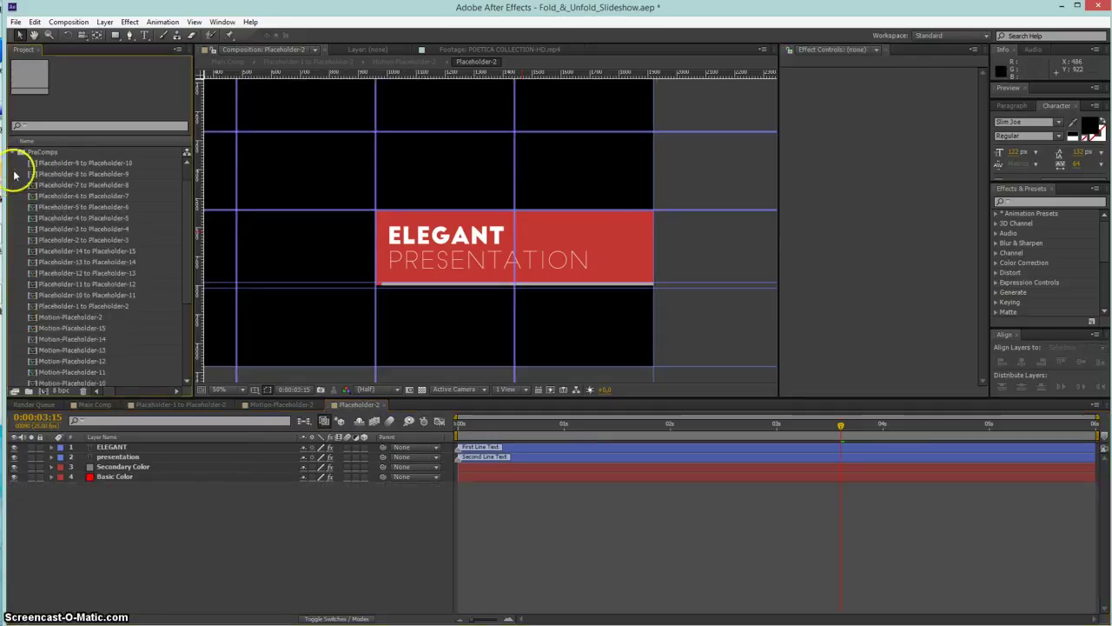
click(14, 154)
click(13, 208)
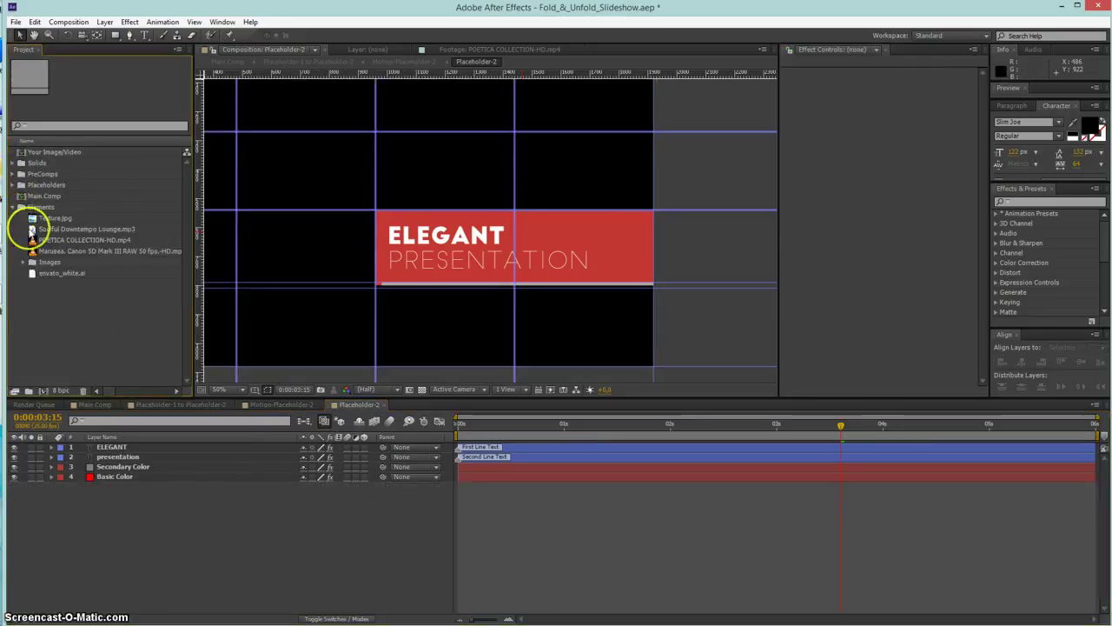
click(23, 262)
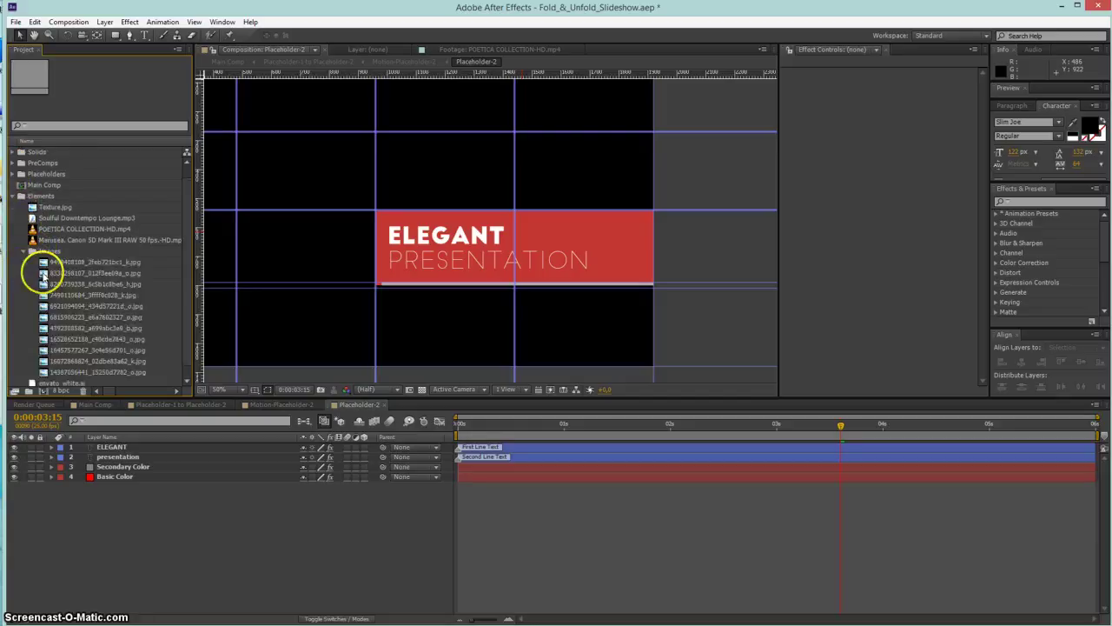
click(144, 349)
drag(143, 349, 165, 472)
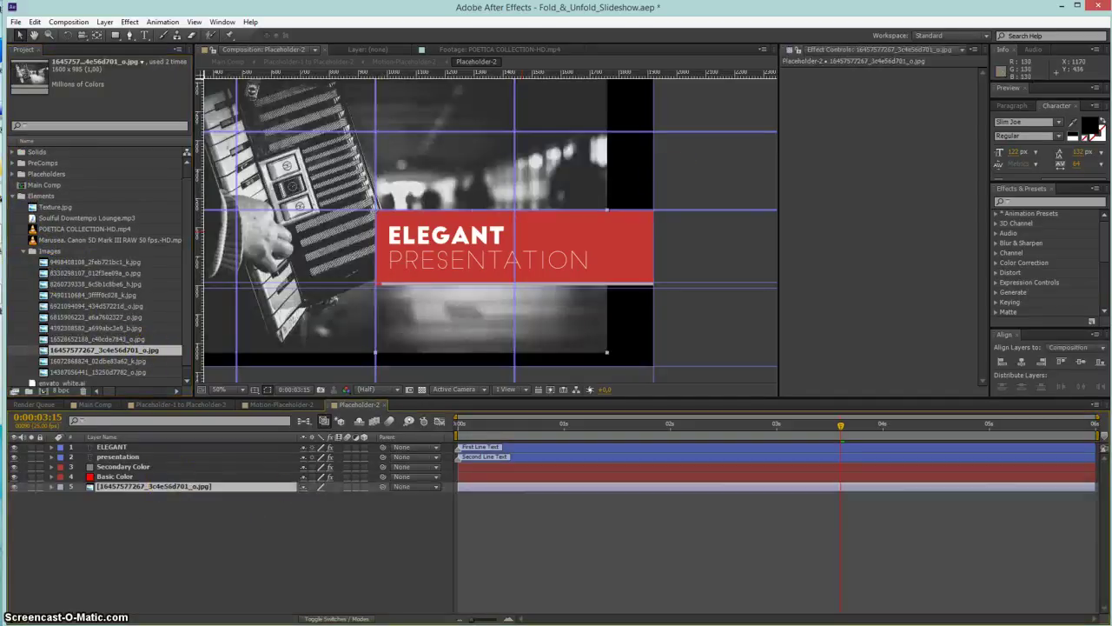
Scale the new background image to the composition's width and flip it horizontally so the accordion sits on the other side
scroll(559, 186, down, 2)
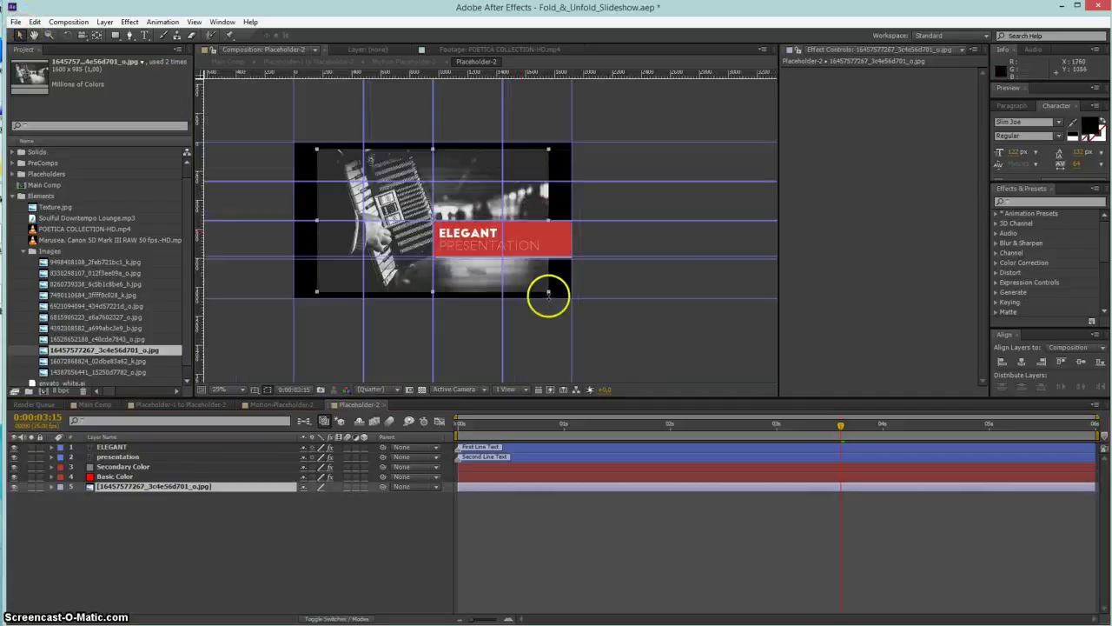
key(ctrl+alt+shift+h)
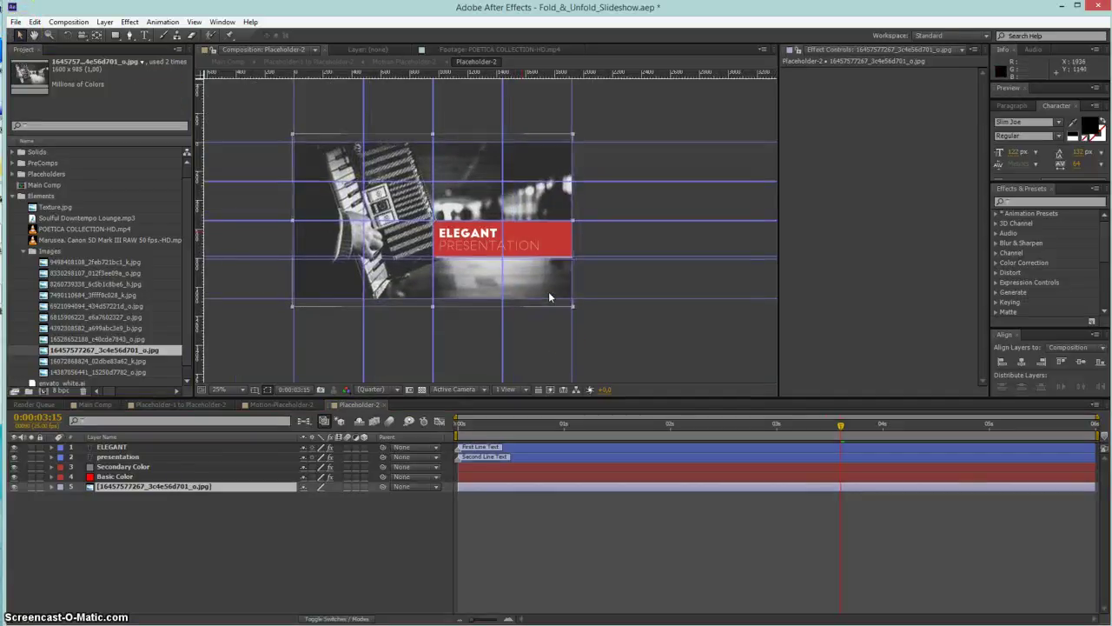
drag(572, 305, 292, 314)
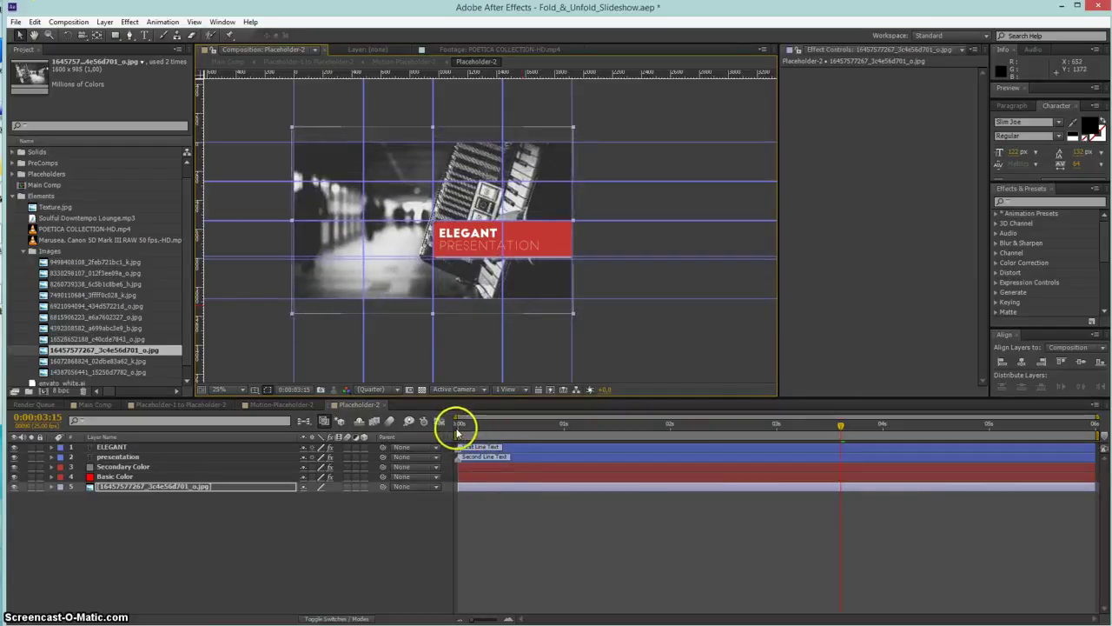
Close Placeholder-2 and check the scale motion of its layer in Motion-Placeholder-2 from the start up to 0:00:04:02
click(381, 405)
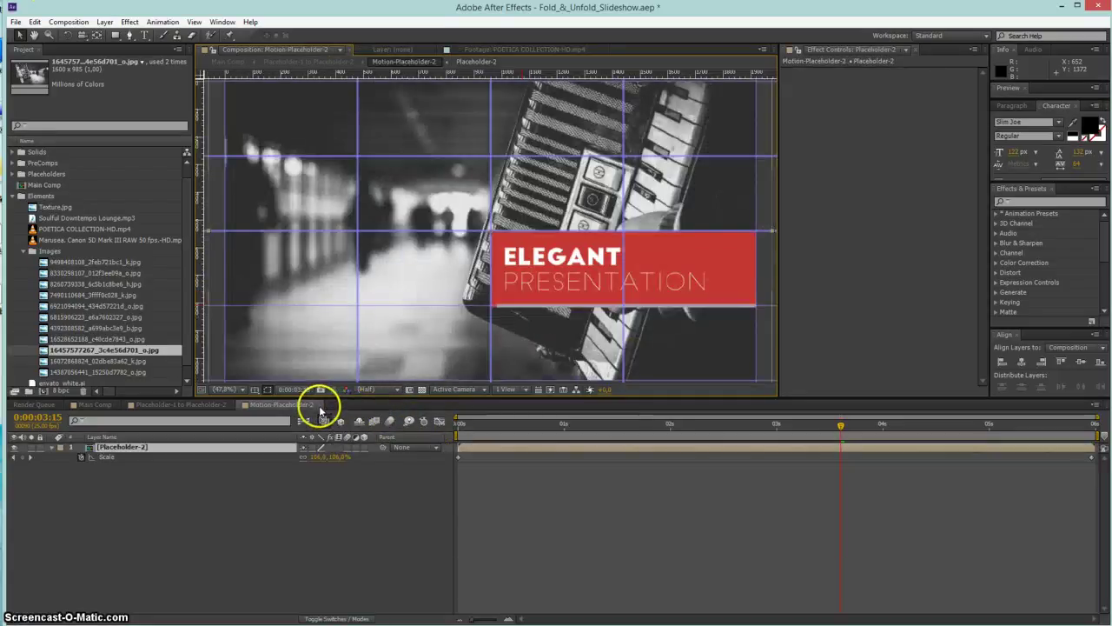
click(122, 448)
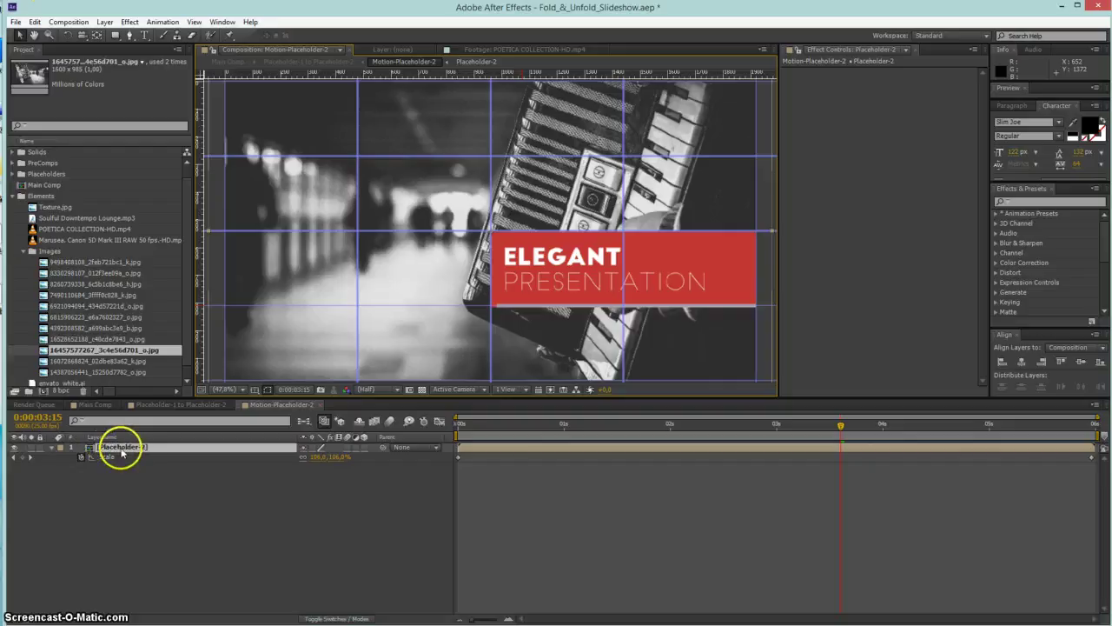
key(Return)
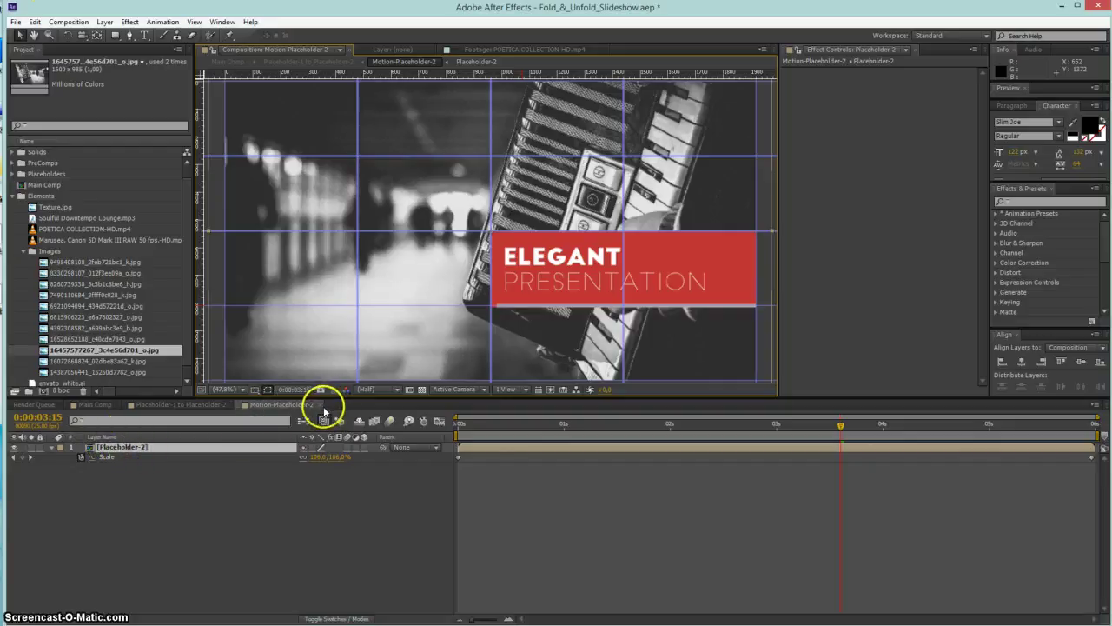
click(466, 424)
key(space)
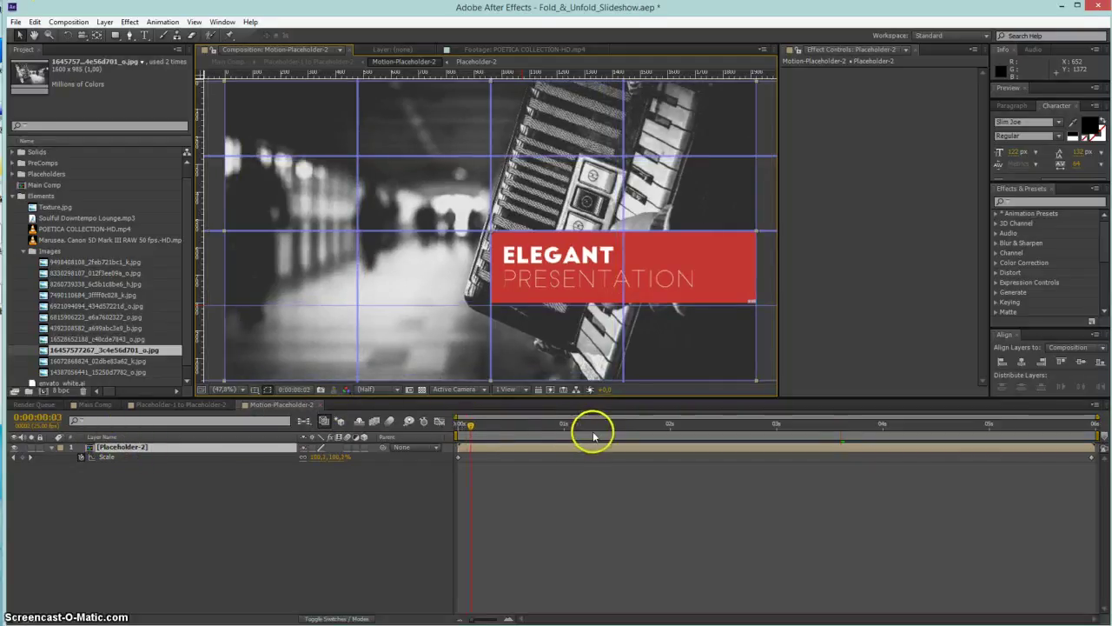
click(893, 428)
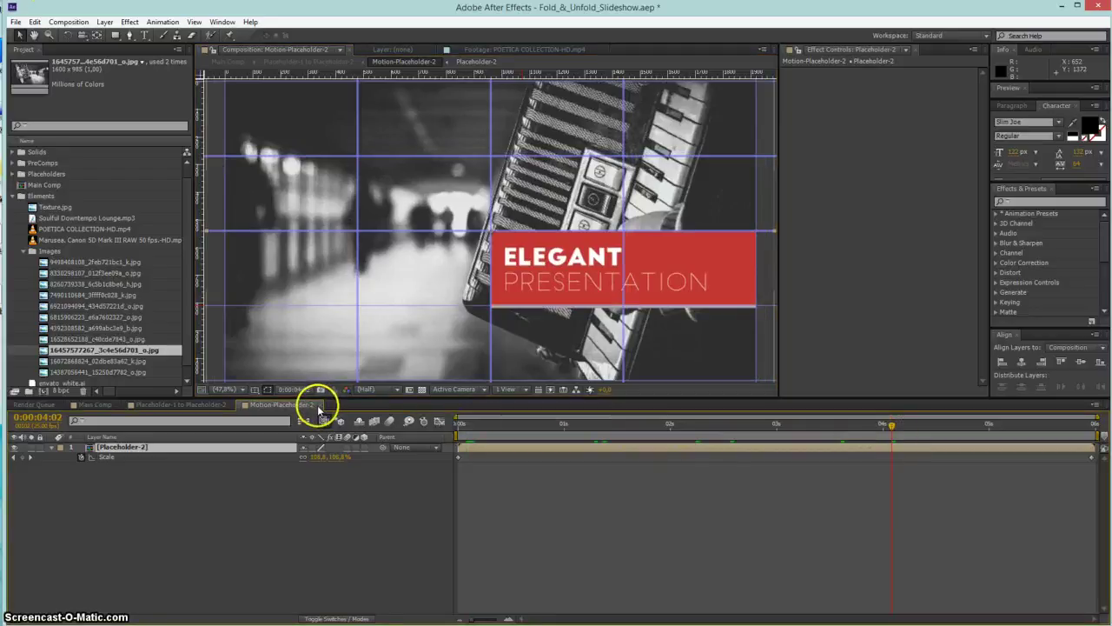
Close Motion-Placeholder-2 and Placeholder-1 to Placeholder-2, and view Main Comp at 0:00:22:08
click(318, 406)
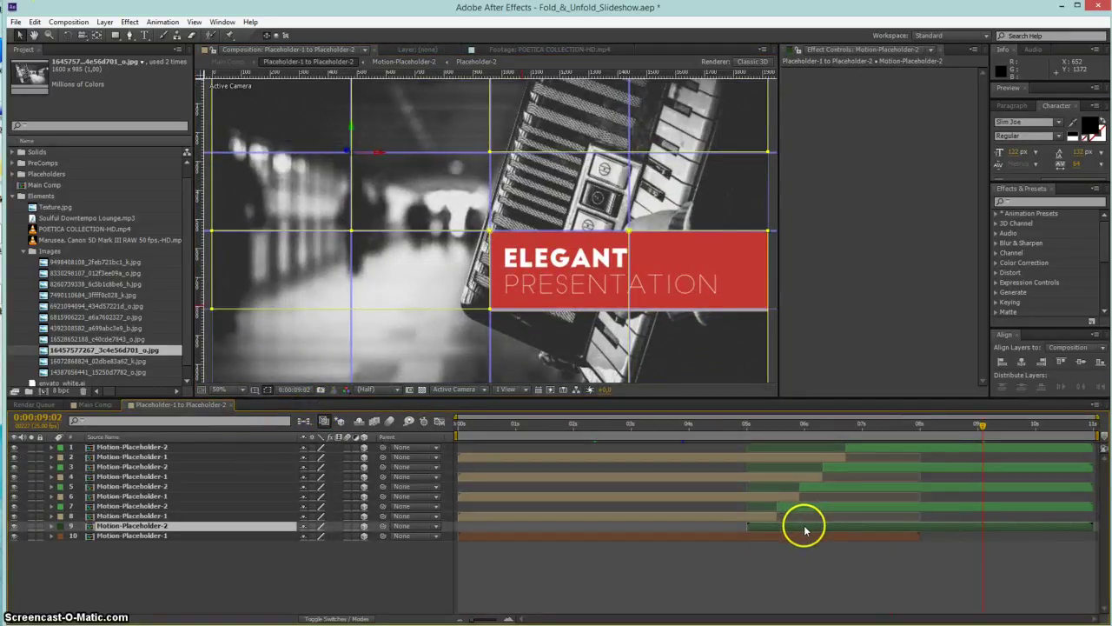
click(229, 405)
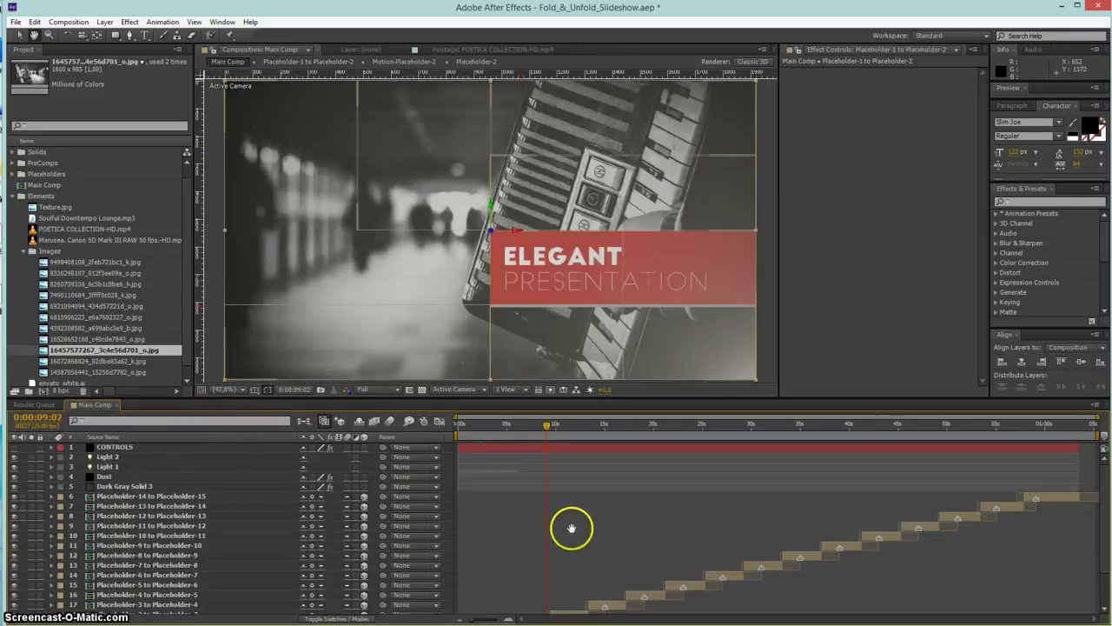
scroll(576, 491, down, 2)
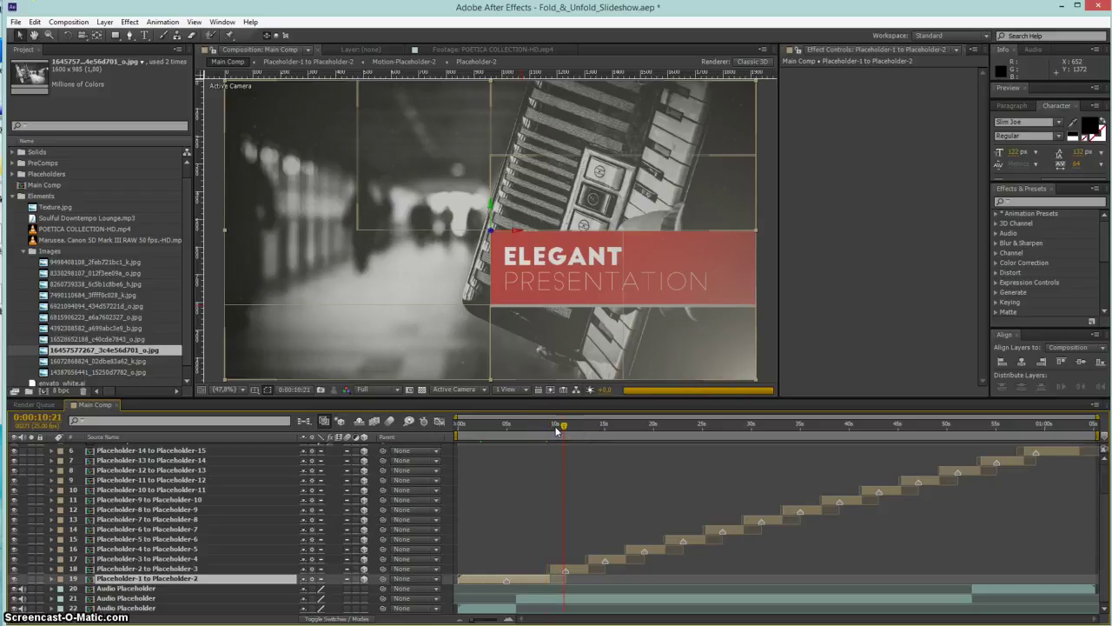
click(676, 435)
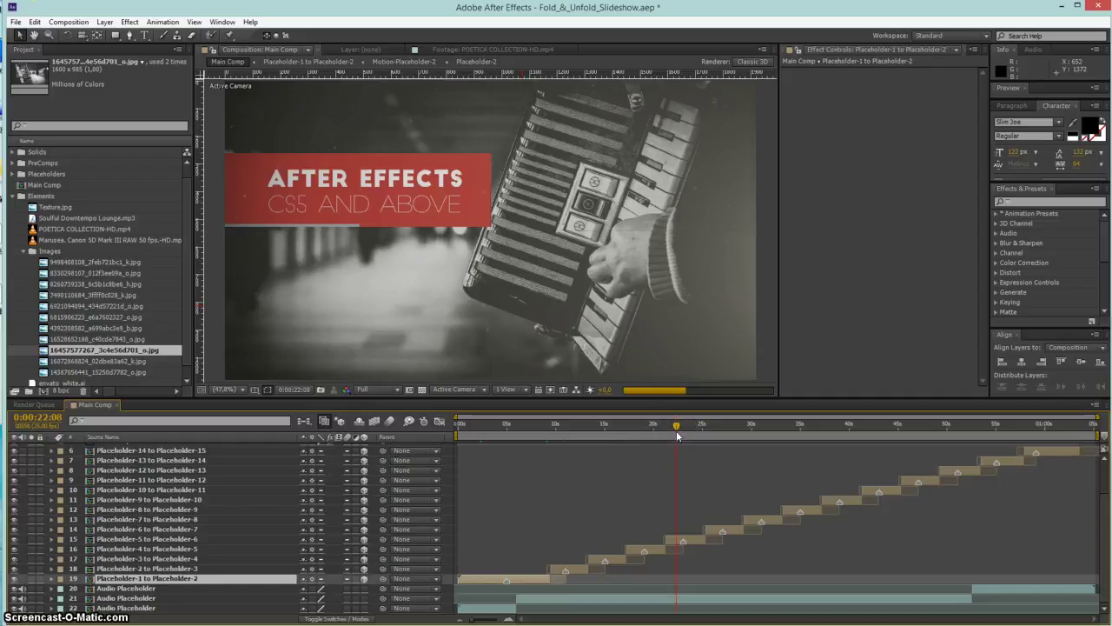
Open the Placeholder-5 to Placeholder-6 composition from Main Comp and fit its preview to the viewer
click(702, 538)
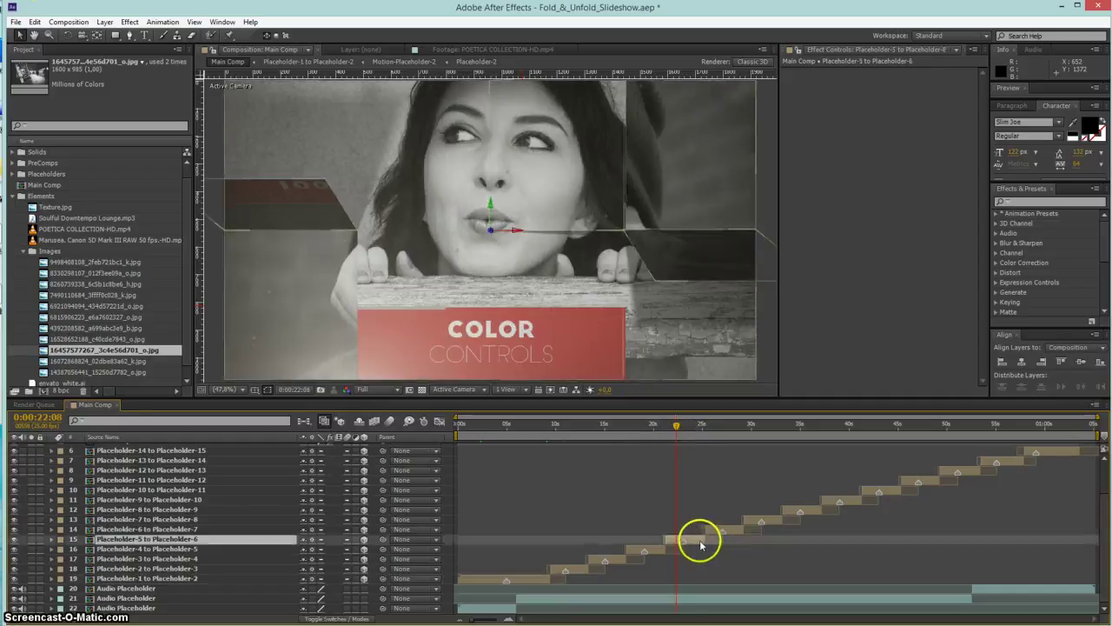
double_click(169, 539)
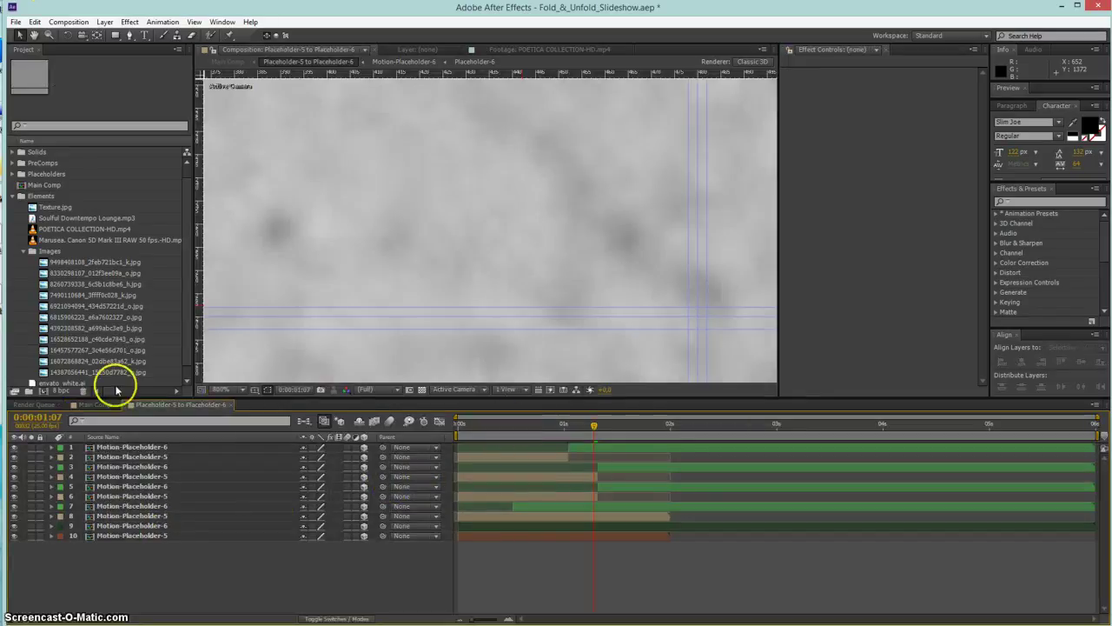
click(220, 390)
click(223, 414)
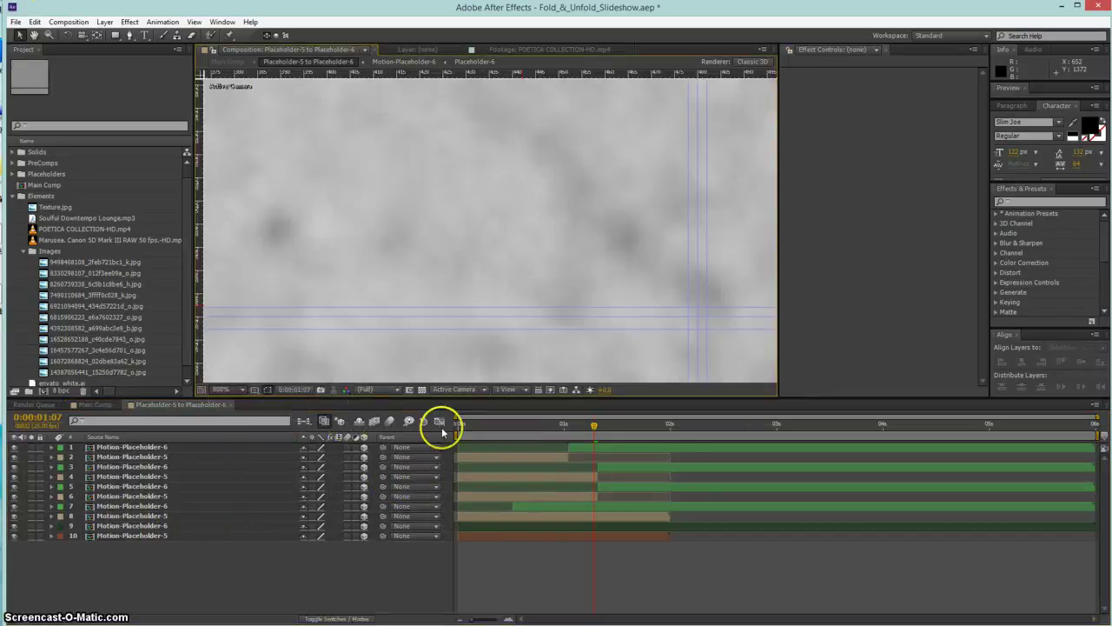
Open the Motion-Placeholder-5 layer at the end of the stack, and from inside it open the Placeholder-5 composition
click(136, 457)
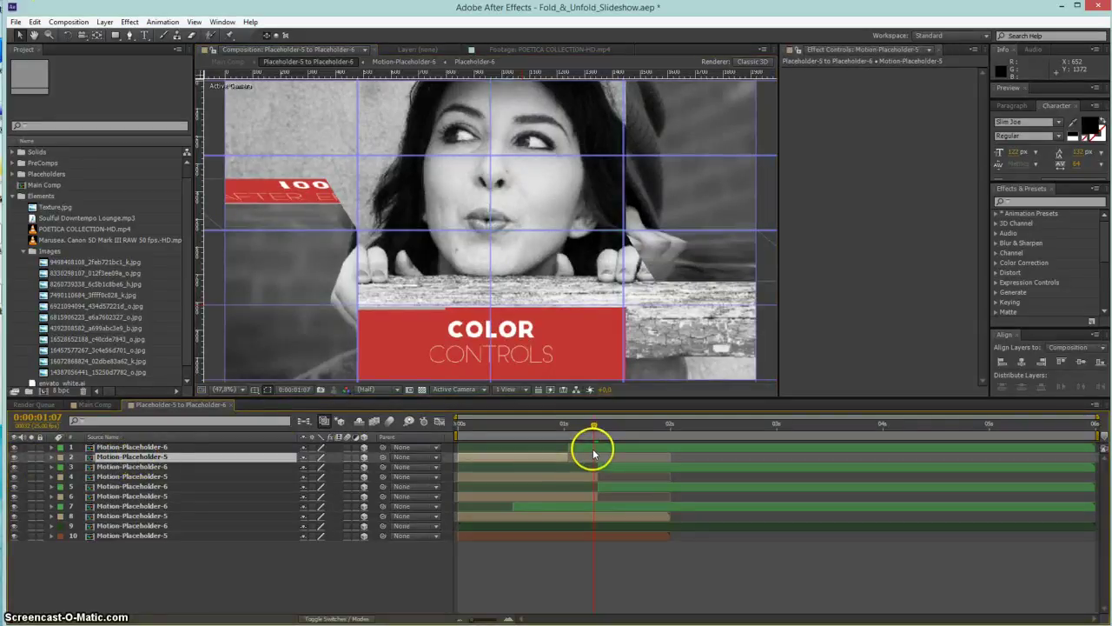
click(550, 447)
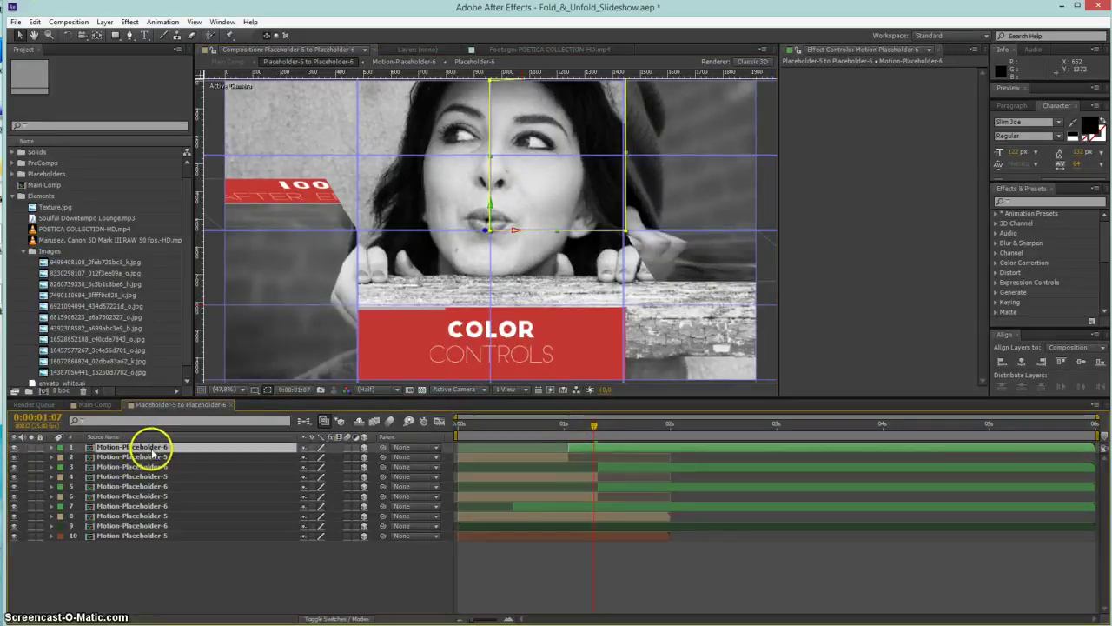
click(146, 536)
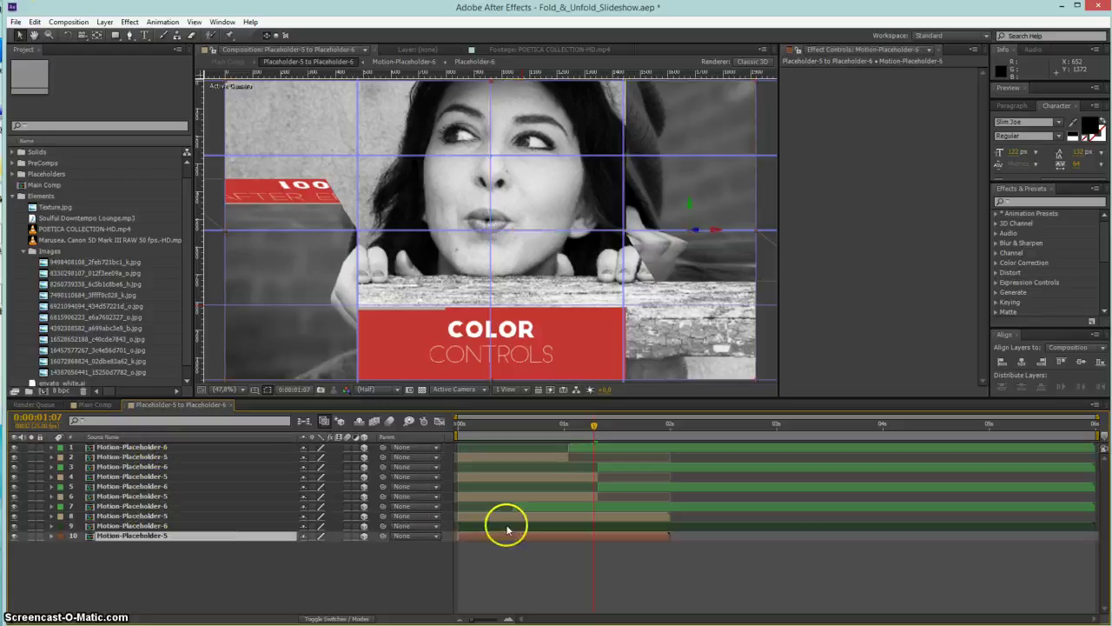
double_click(142, 536)
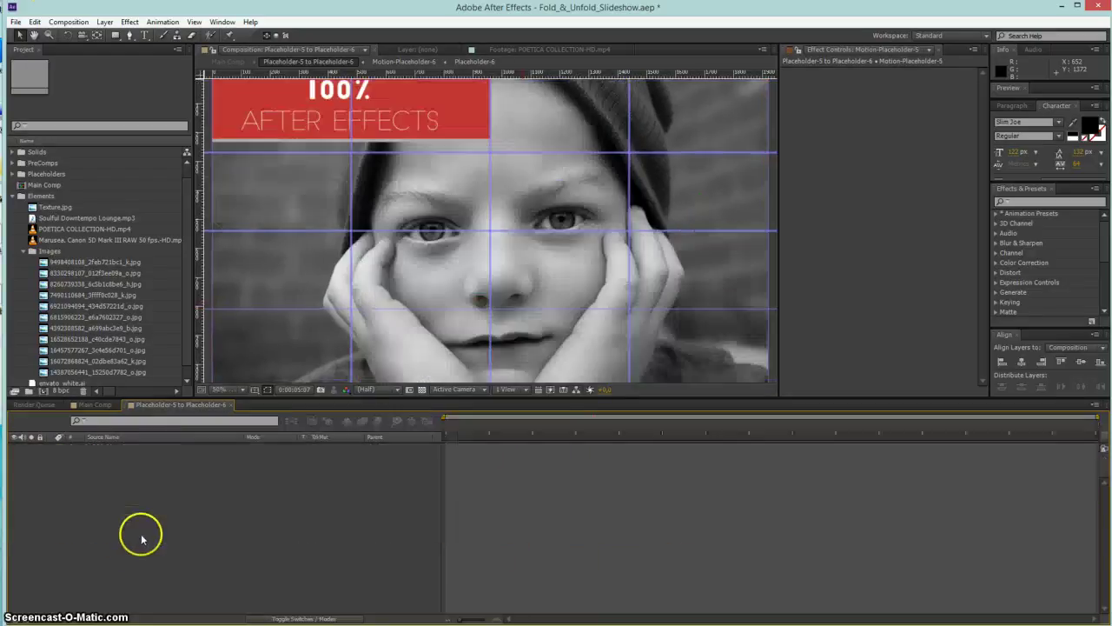
double_click(128, 448)
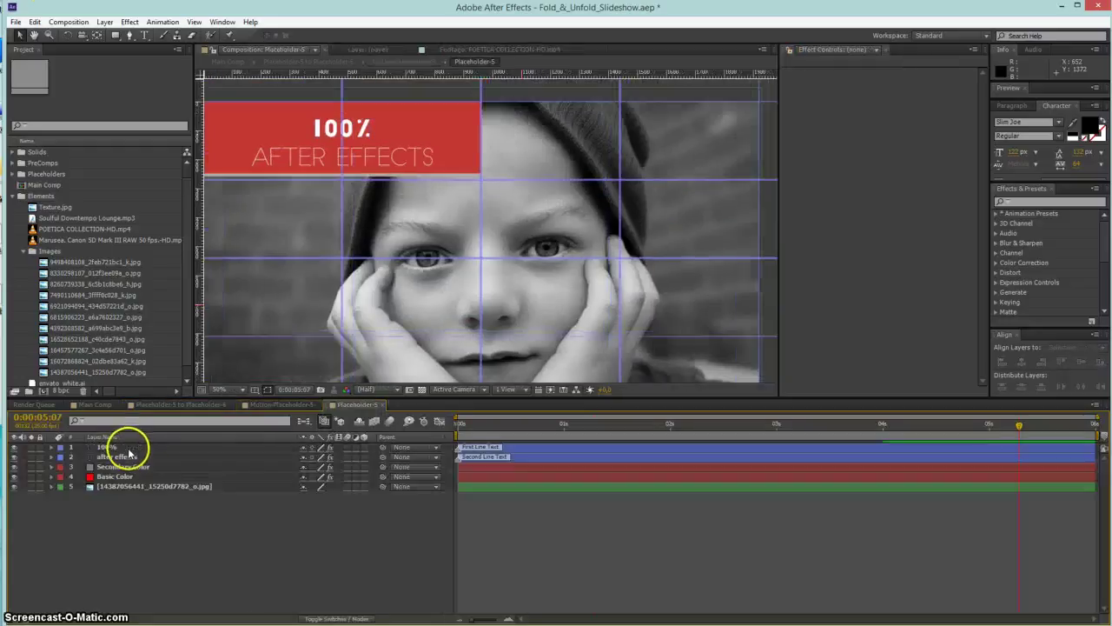
Move the two text layers together with Secondary Color and Basic Color into the third guide row of the image's right half
click(534, 449)
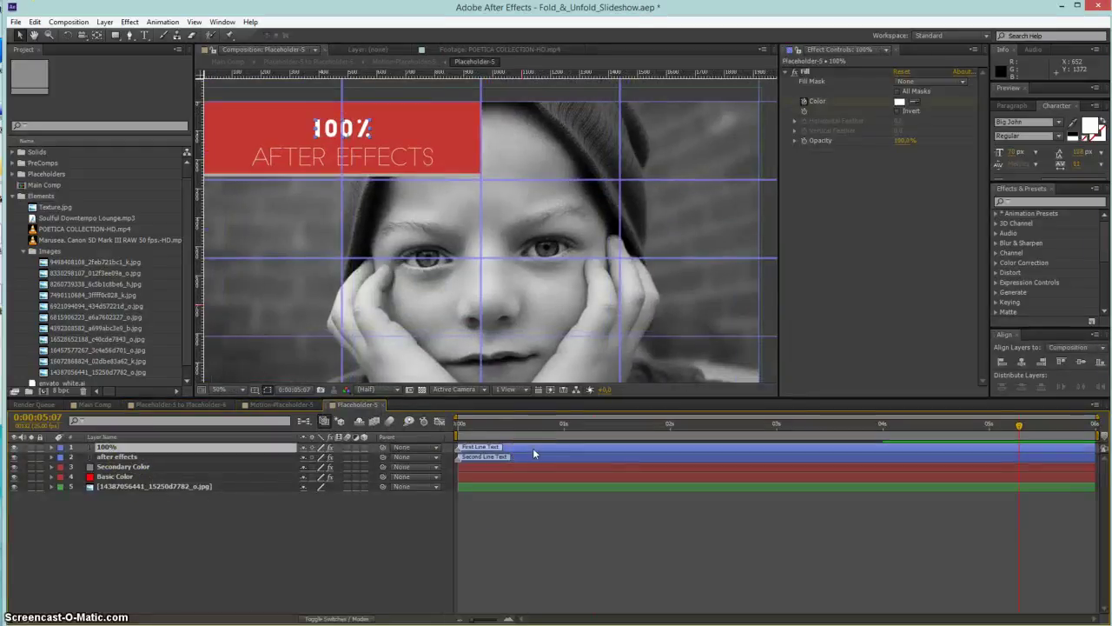
click(526, 458)
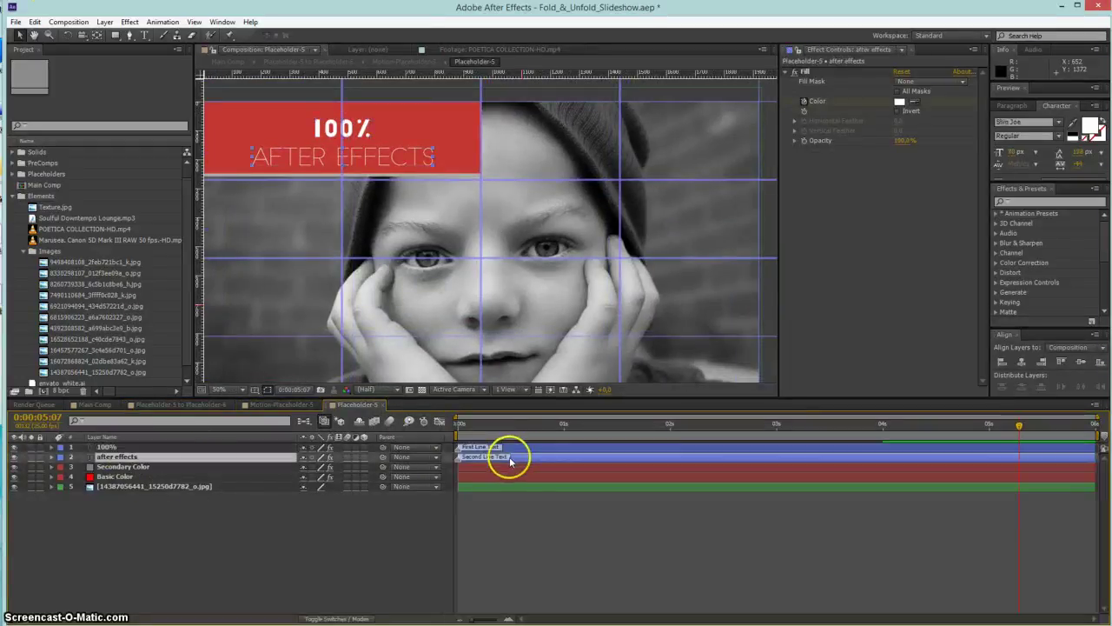
click(109, 477)
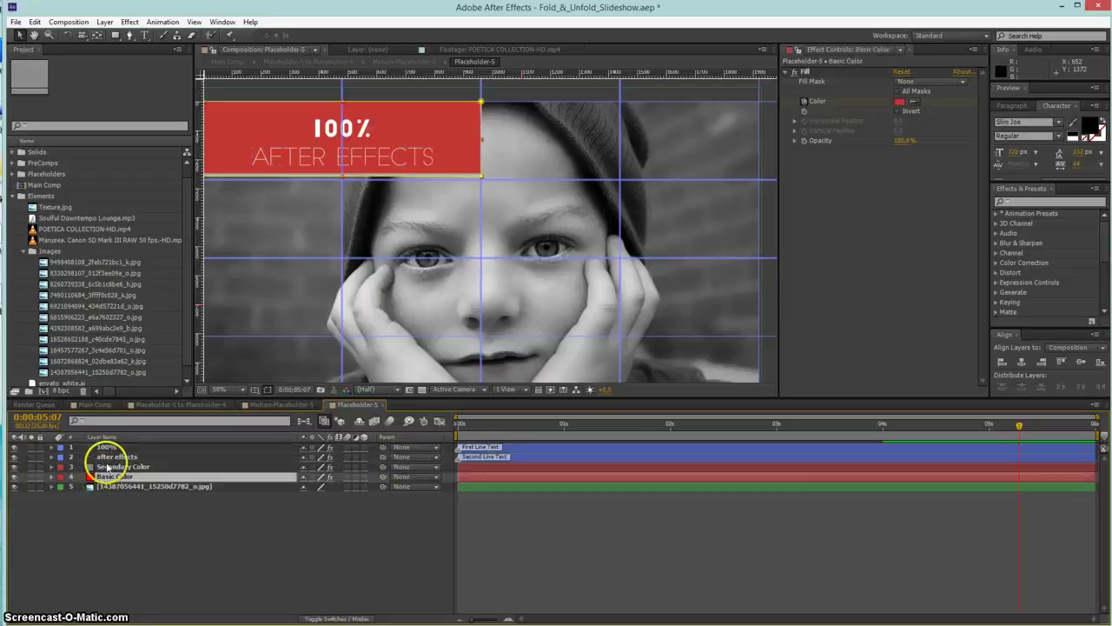
shift+click(88, 449)
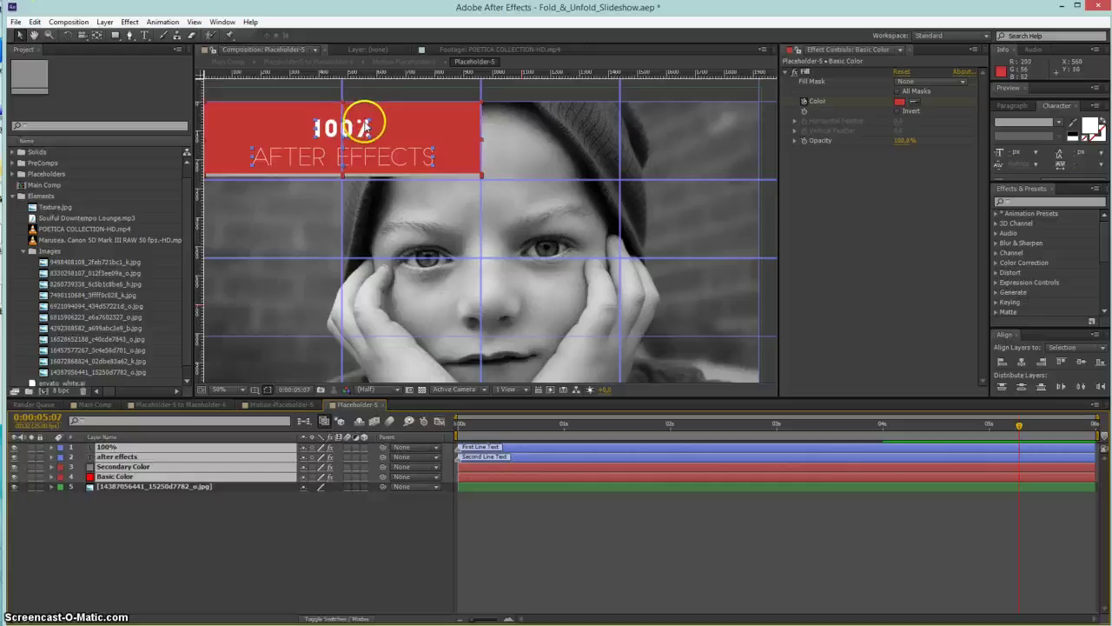
mouse_move(365, 126)
mouse_down()
mouse_move(521, 186)
mouse_move(642, 286)
mouse_up()
drag(627, 333, 627, 329)
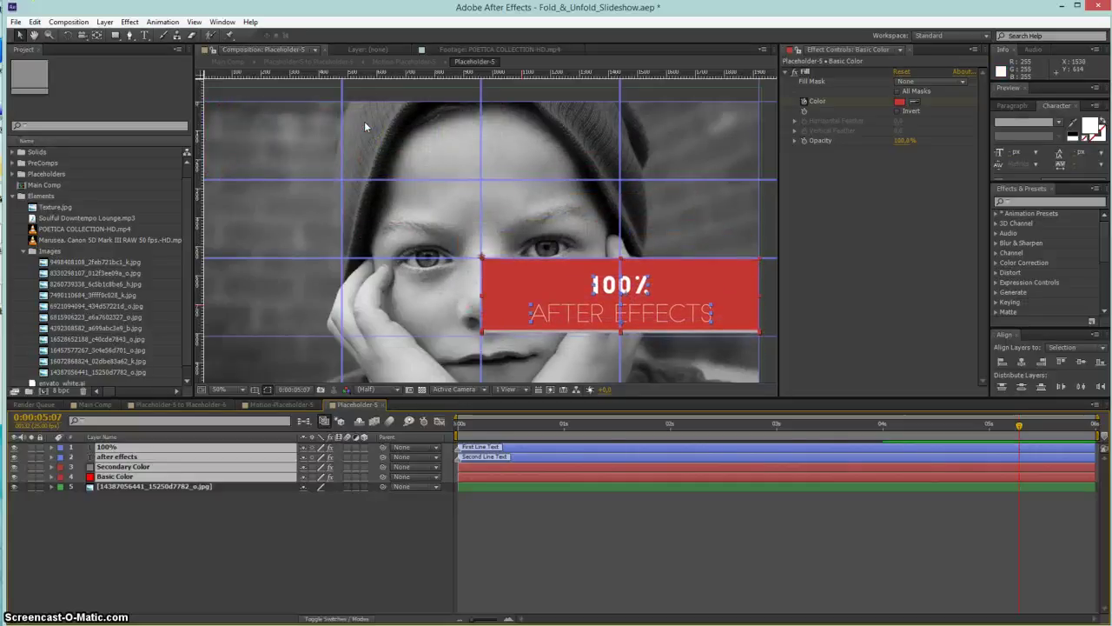
Try the title block in the right half's second guide row and the lower-left area, ending in the image's upper-right area
drag(646, 280, 641, 202)
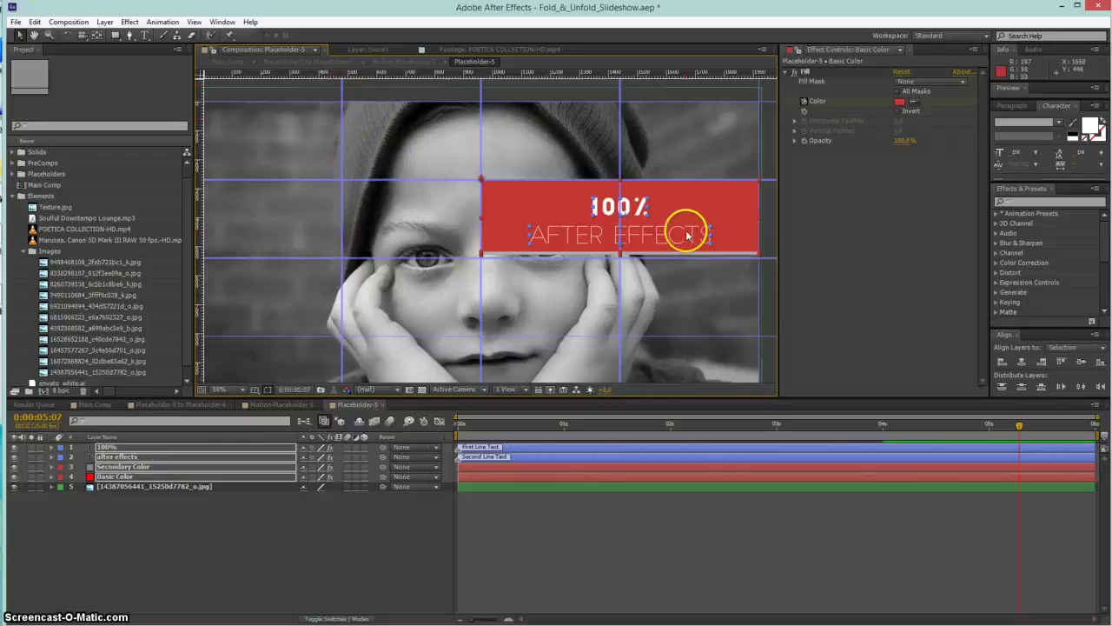
mouse_move(682, 220)
mouse_down()
mouse_move(508, 315)
mouse_move(416, 274)
mouse_move(405, 282)
mouse_up()
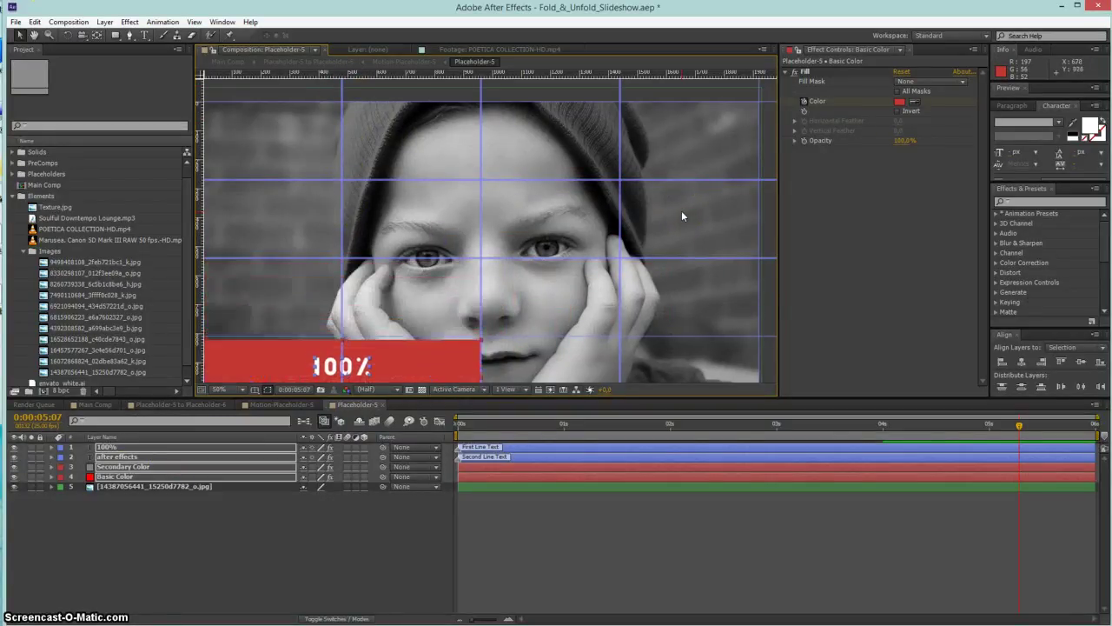
click(401, 369)
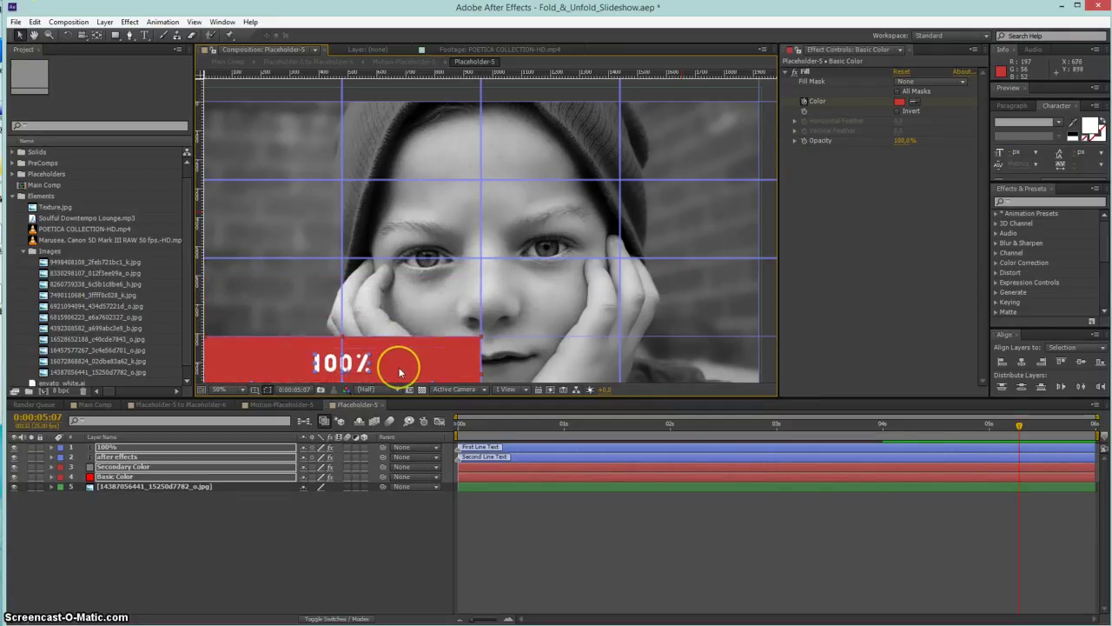
drag(399, 372, 649, 113)
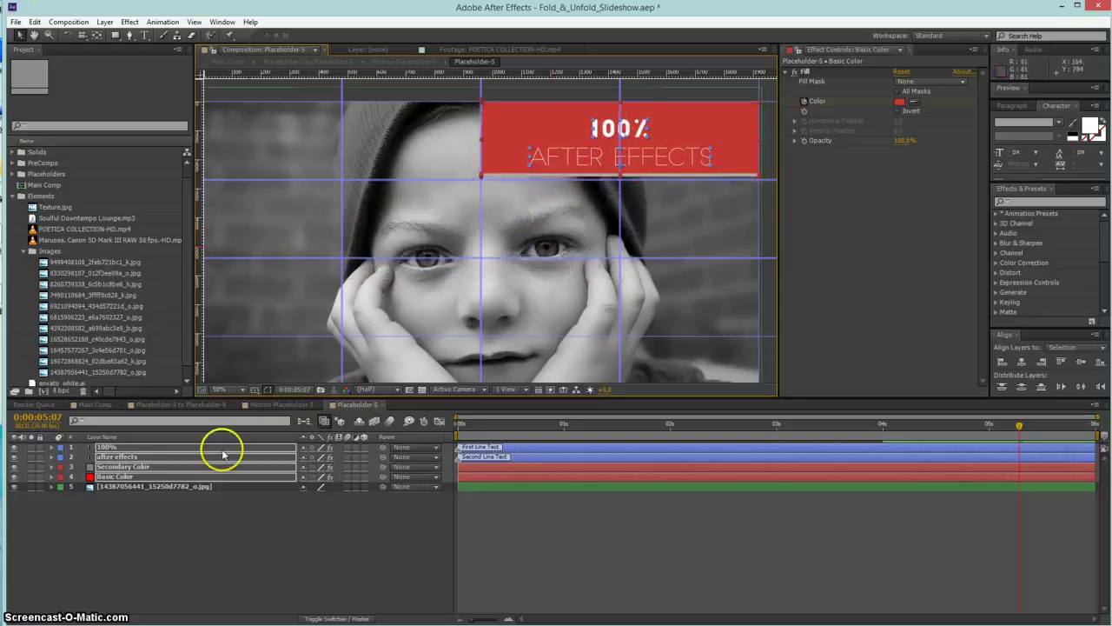
click(162, 526)
click(157, 487)
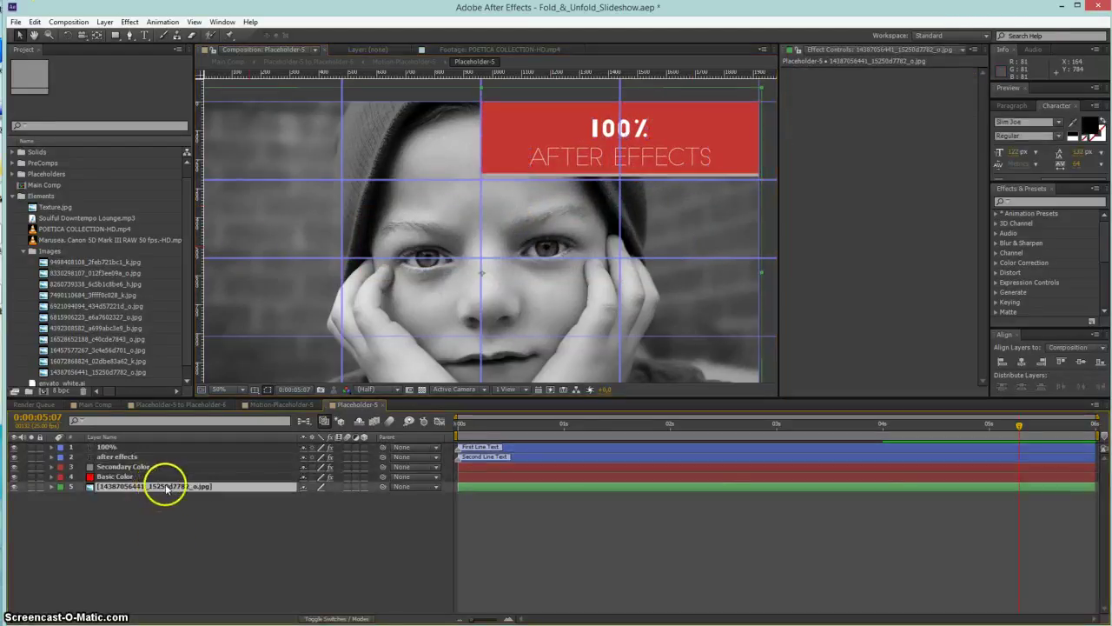
key(Delete)
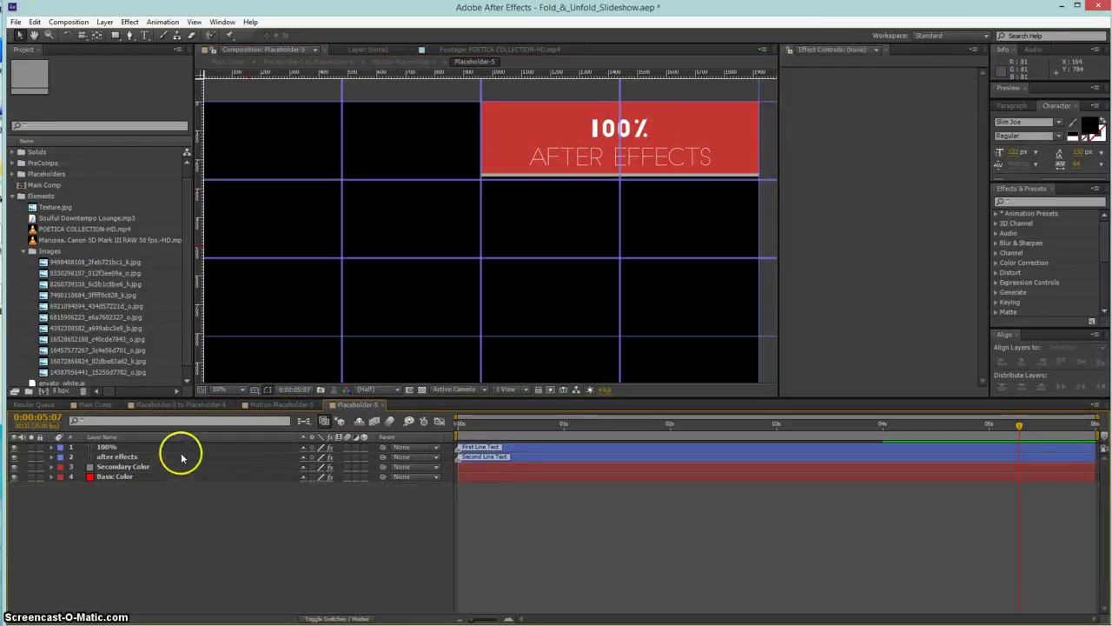
click(117, 307)
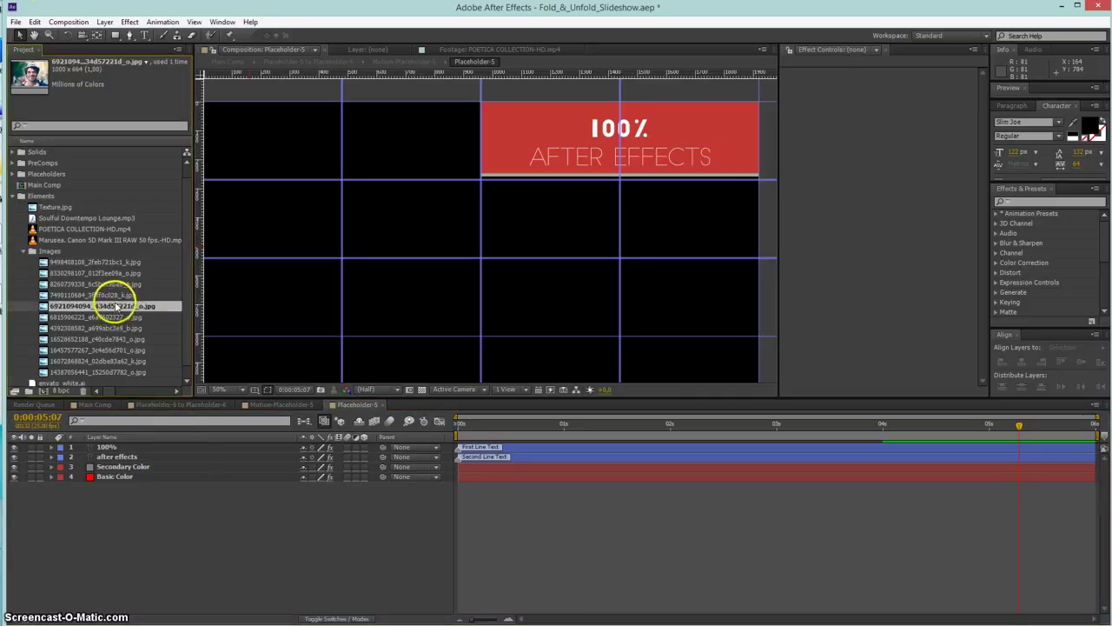
drag(118, 307, 441, 482)
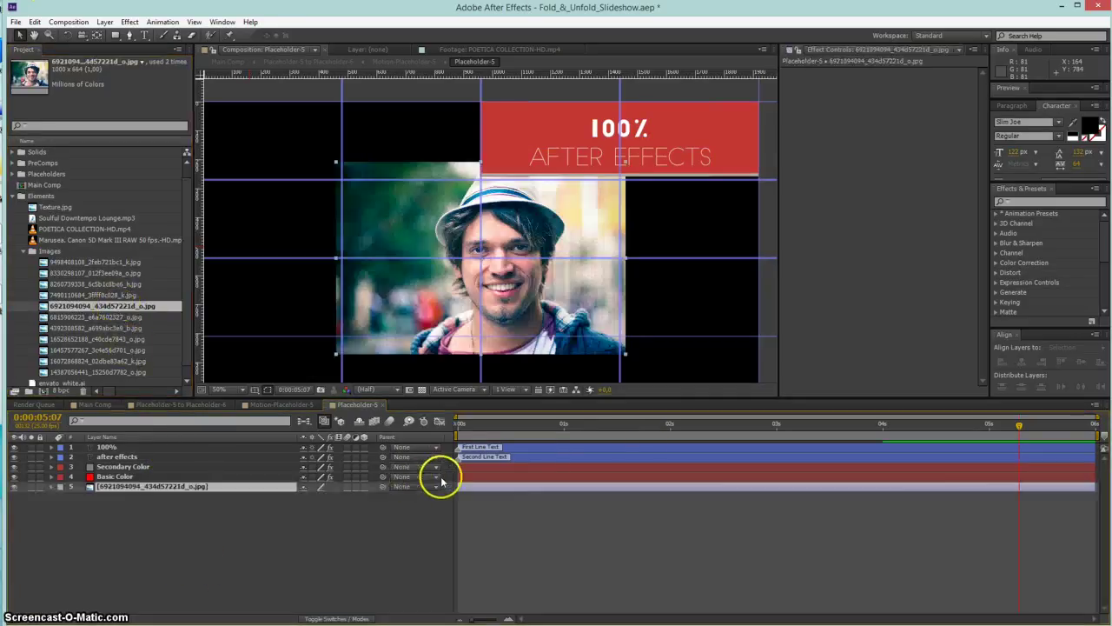
drag(625, 355, 662, 394)
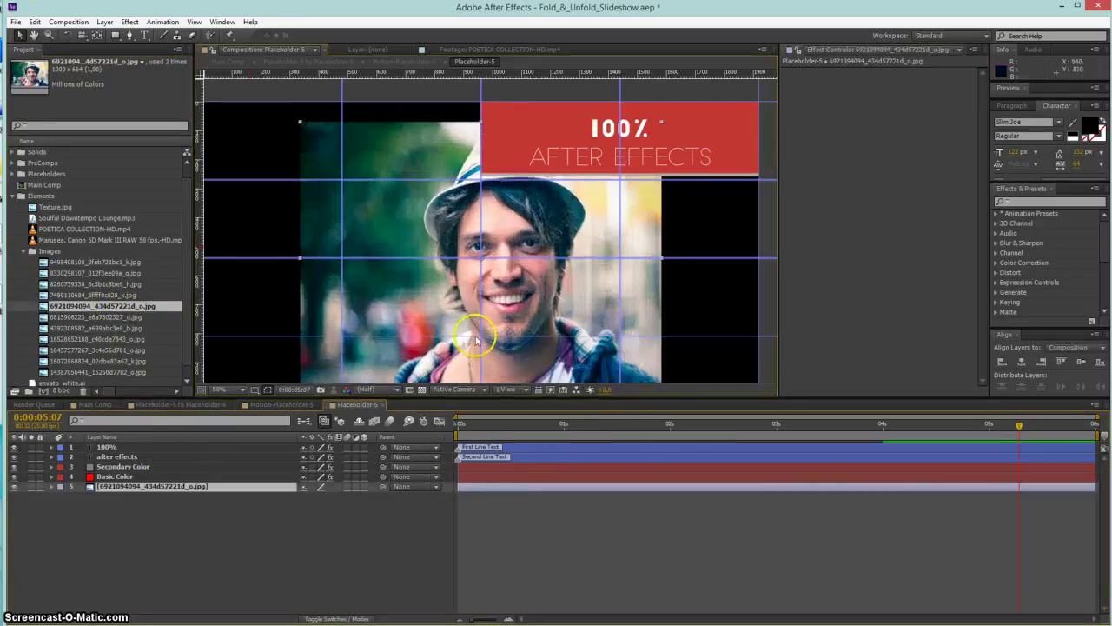
drag(519, 317, 323, 299)
drag(76, 328, 170, 468)
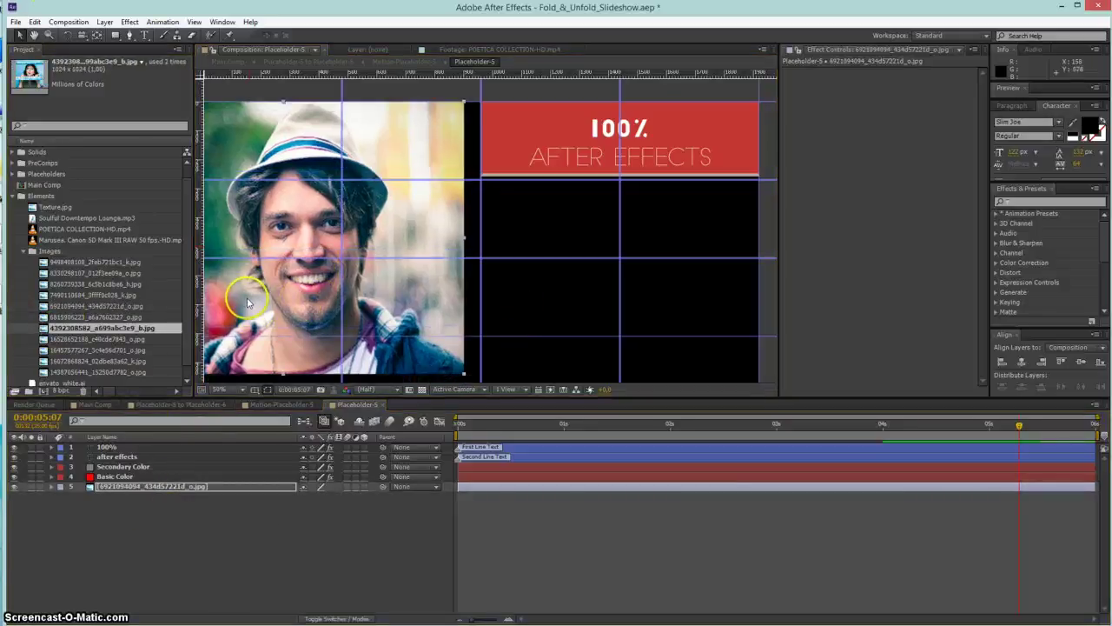
key(ctrl+slash)
drag(582, 300, 686, 293)
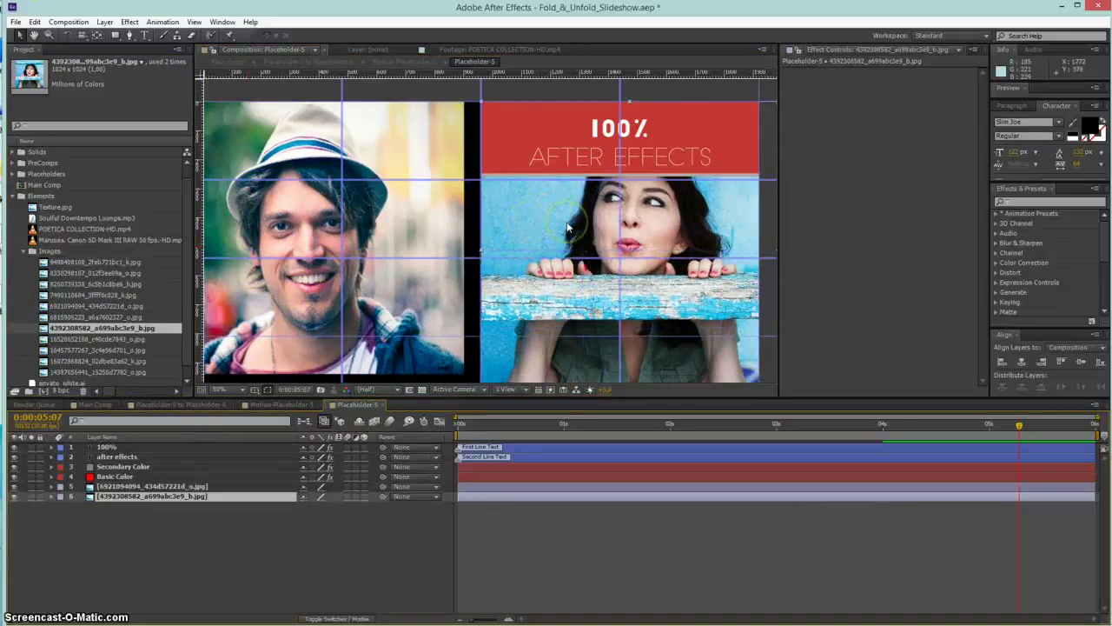
Enlarge and reposition both photos so each one fills its own half of the Placeholder-5 composition
key(comma)
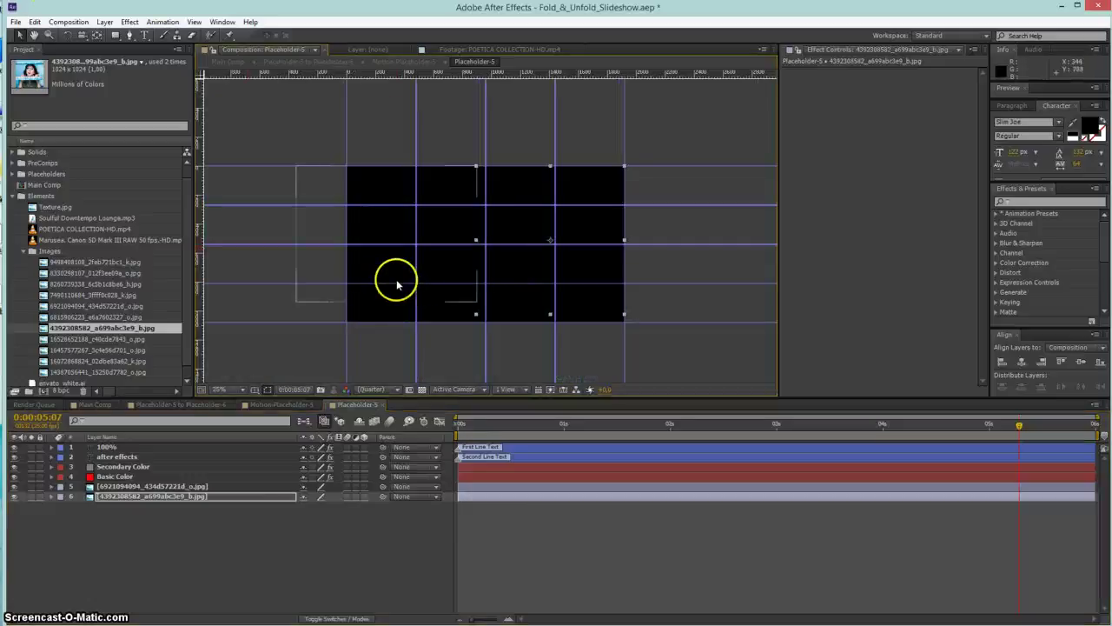
click(457, 306)
drag(476, 300, 424, 308)
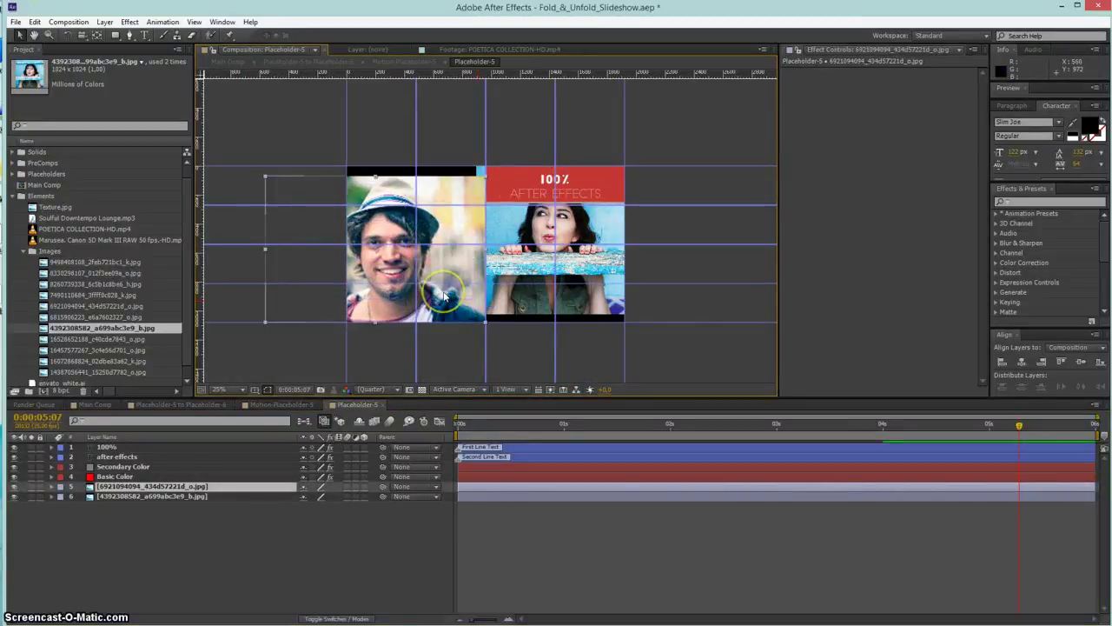
drag(264, 178, 248, 171)
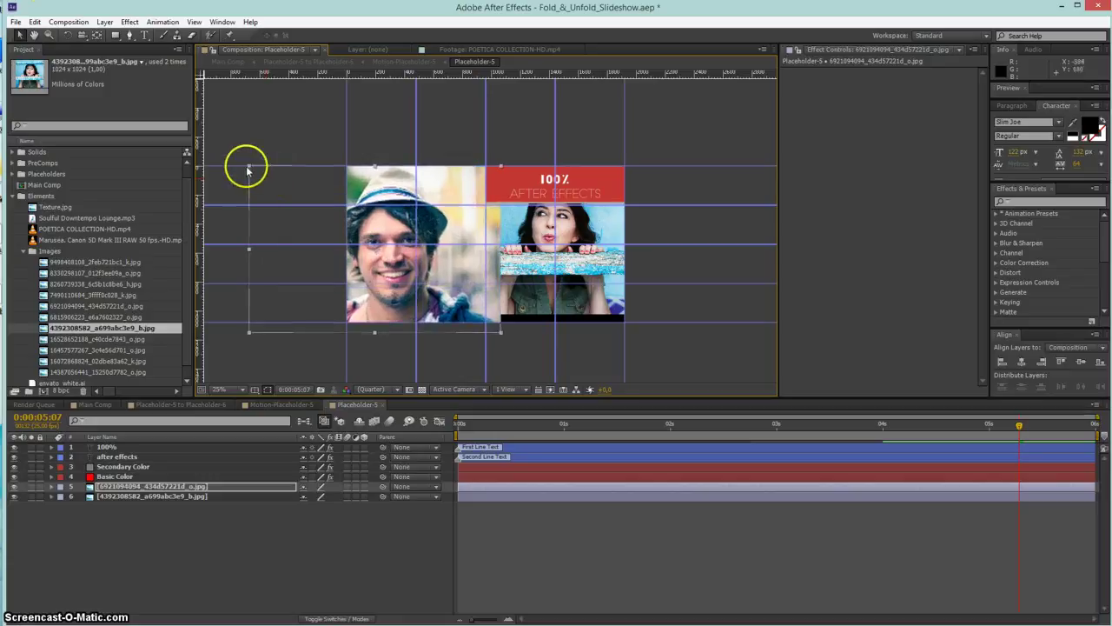
drag(474, 305, 470, 306)
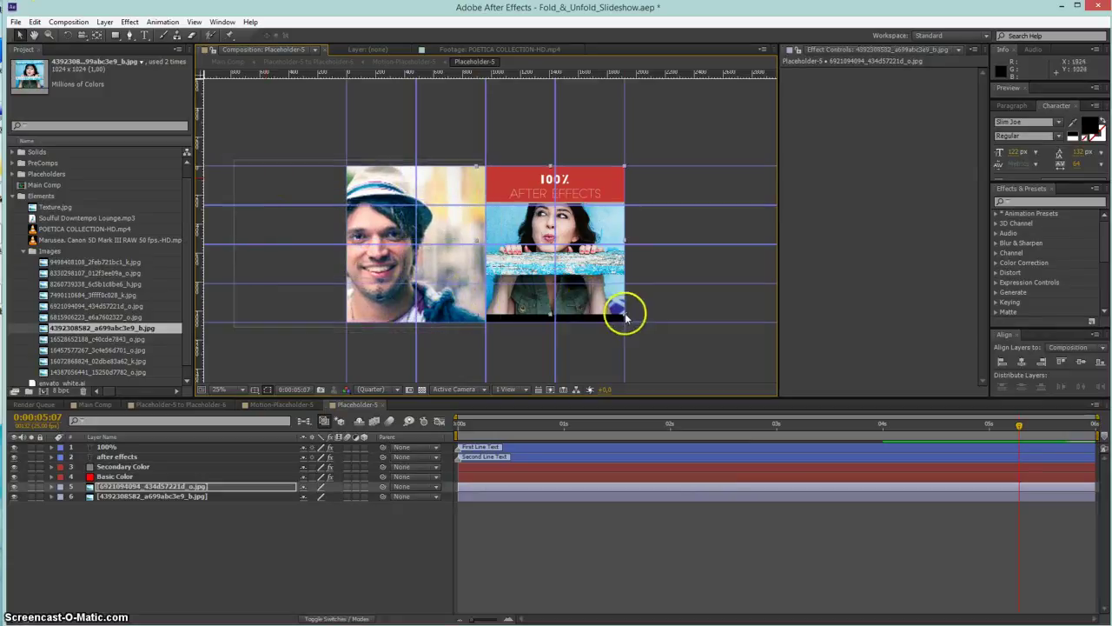
drag(625, 312, 561, 306)
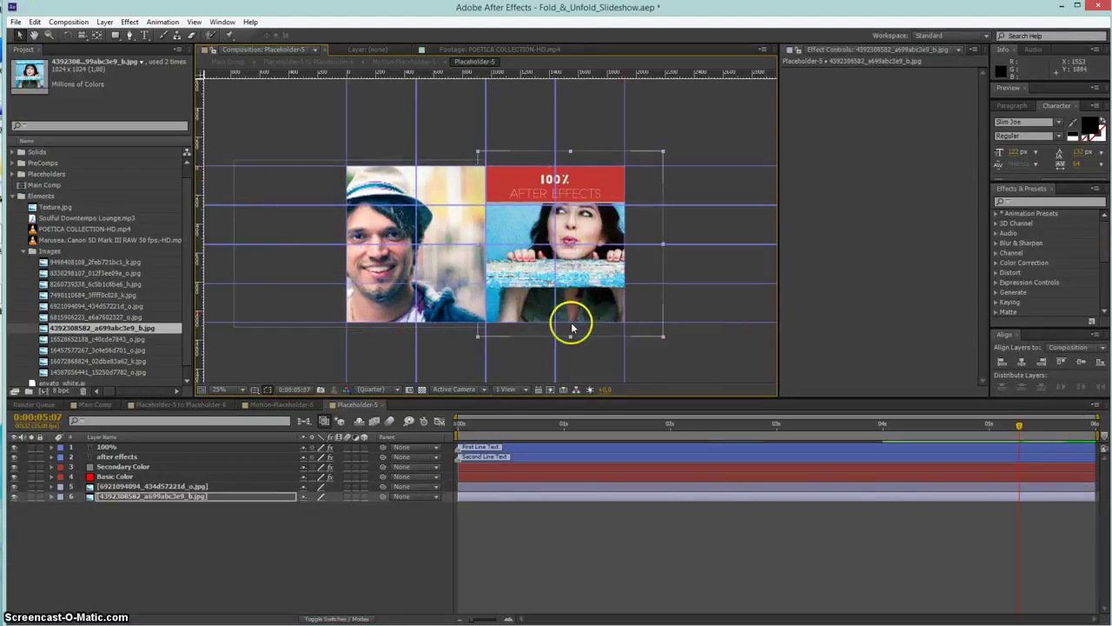
Move the two text layers and both color layers together to the horizontal centre, just below the composition's middle guide
click(104, 447)
shift+click(109, 476)
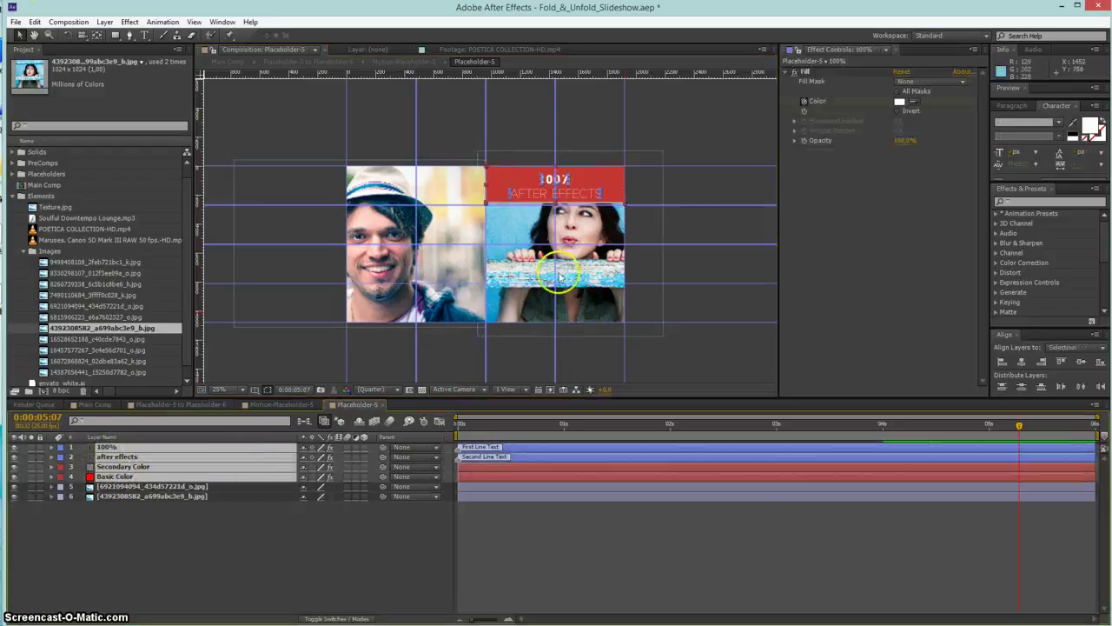
mouse_move(525, 195)
mouse_down()
mouse_move(456, 286)
mouse_move(456, 319)
mouse_move(472, 281)
mouse_move(455, 278)
mouse_up()
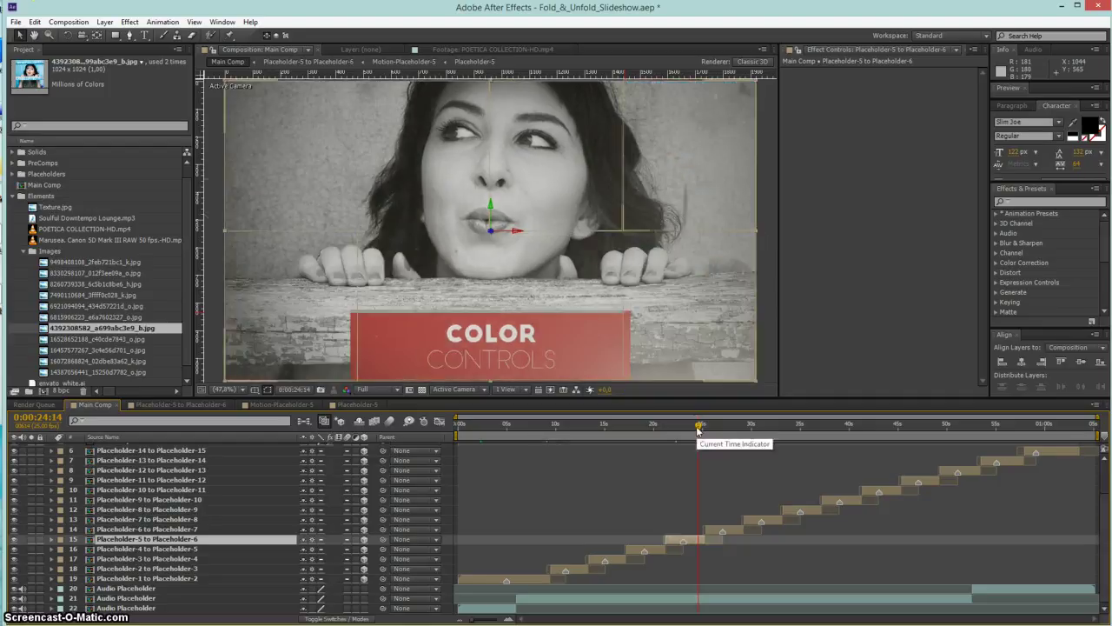
View Main Comp at 0:00:21:15 and look through the transition layers from Placeholder-6 to Placeholder-7 up to Placeholder-9 to Placeholder-10
click(668, 427)
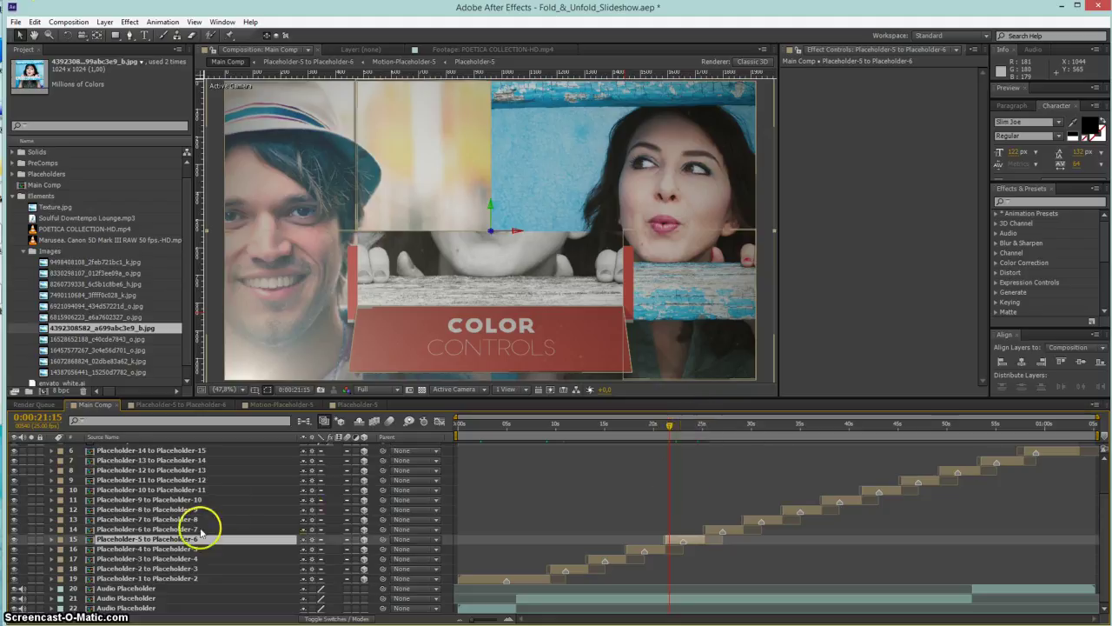
click(173, 528)
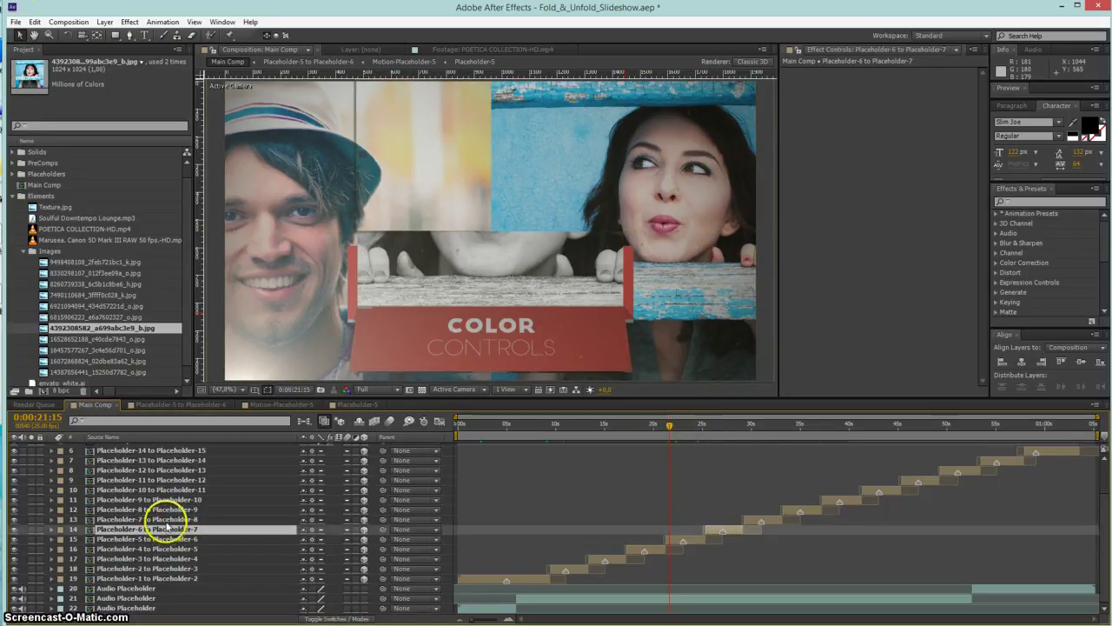
click(165, 519)
click(165, 509)
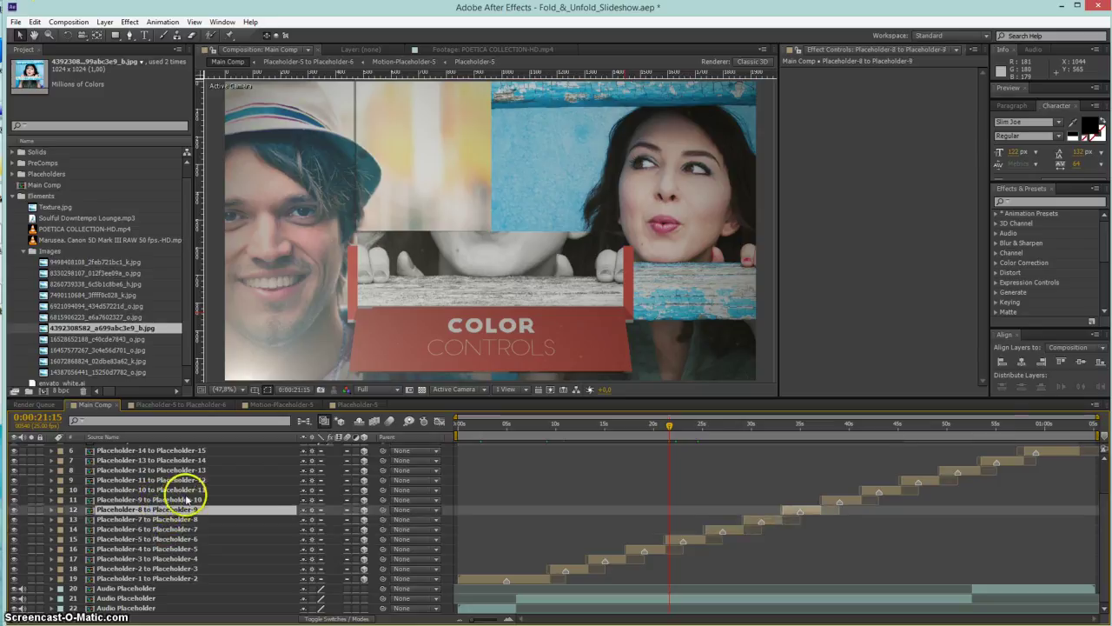
click(186, 500)
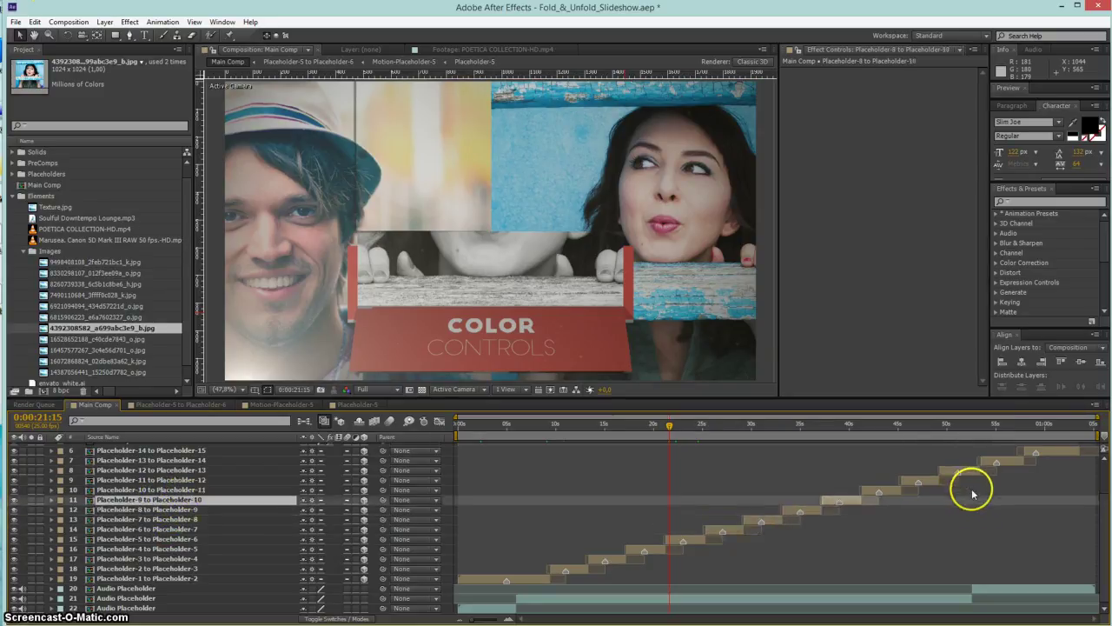
Set the Basic_Color of the CONTROLS layer in Main Comp to green 16B113
scroll(968, 502, up, 3)
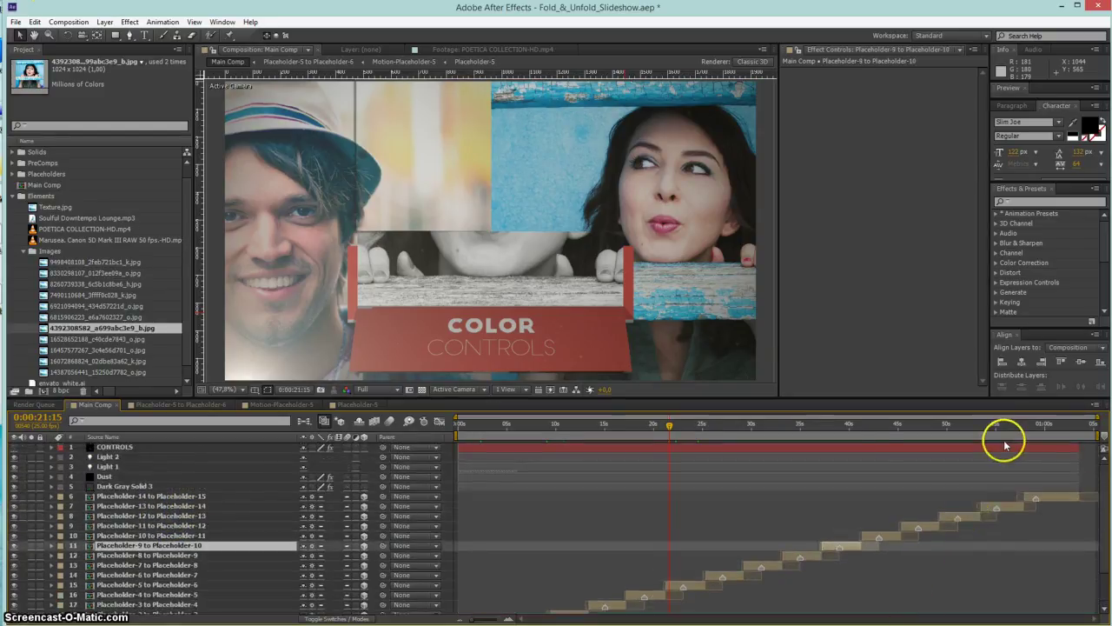
click(111, 448)
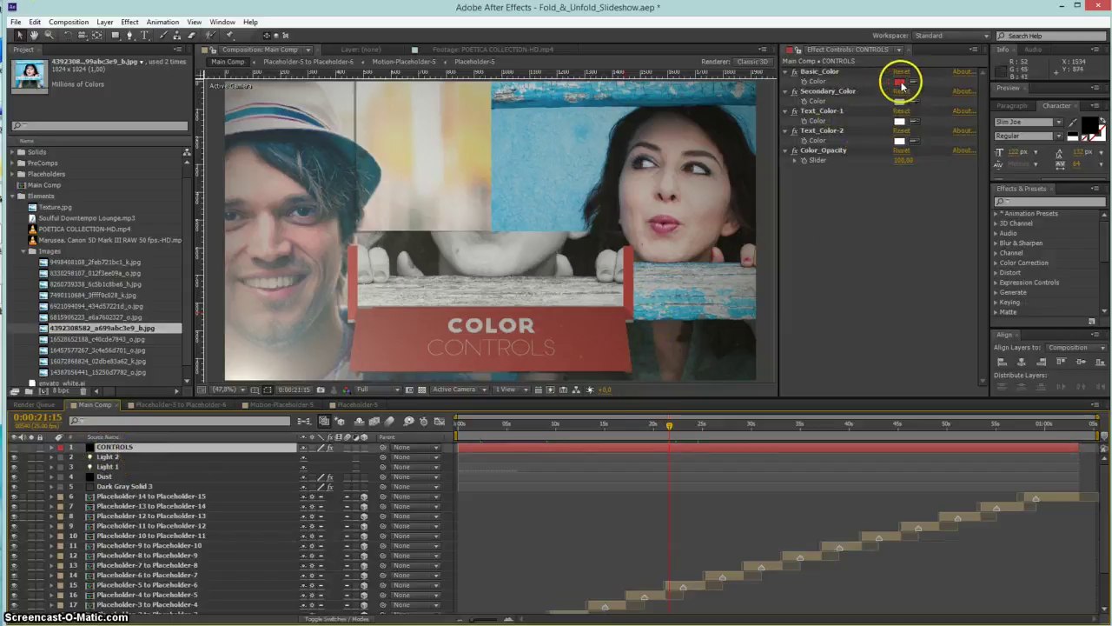
click(901, 84)
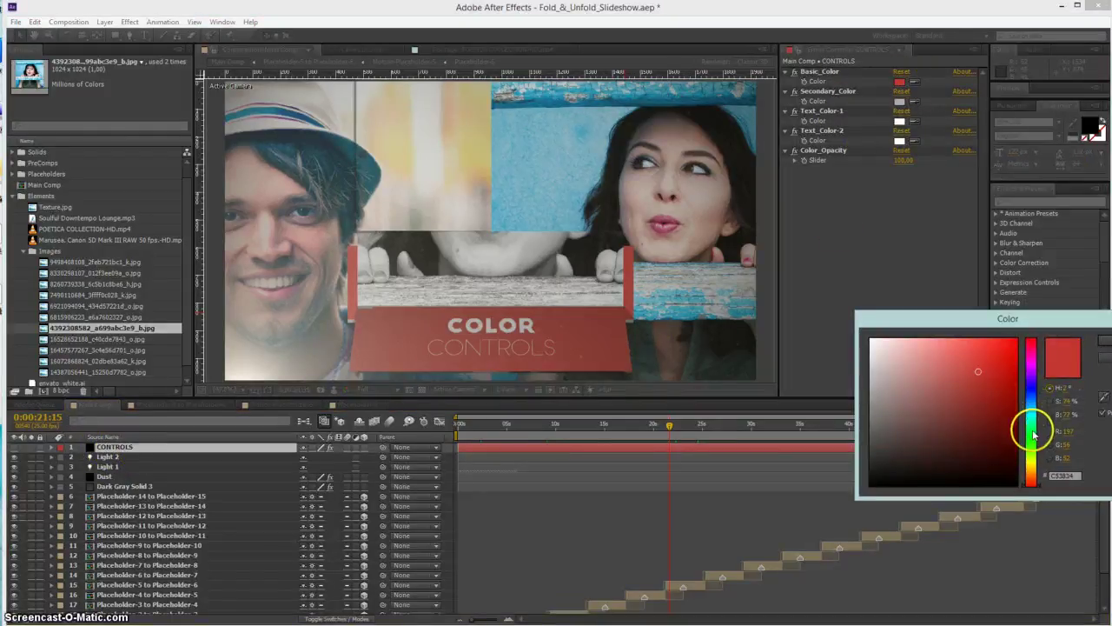
drag(1028, 434, 1036, 442)
click(1001, 384)
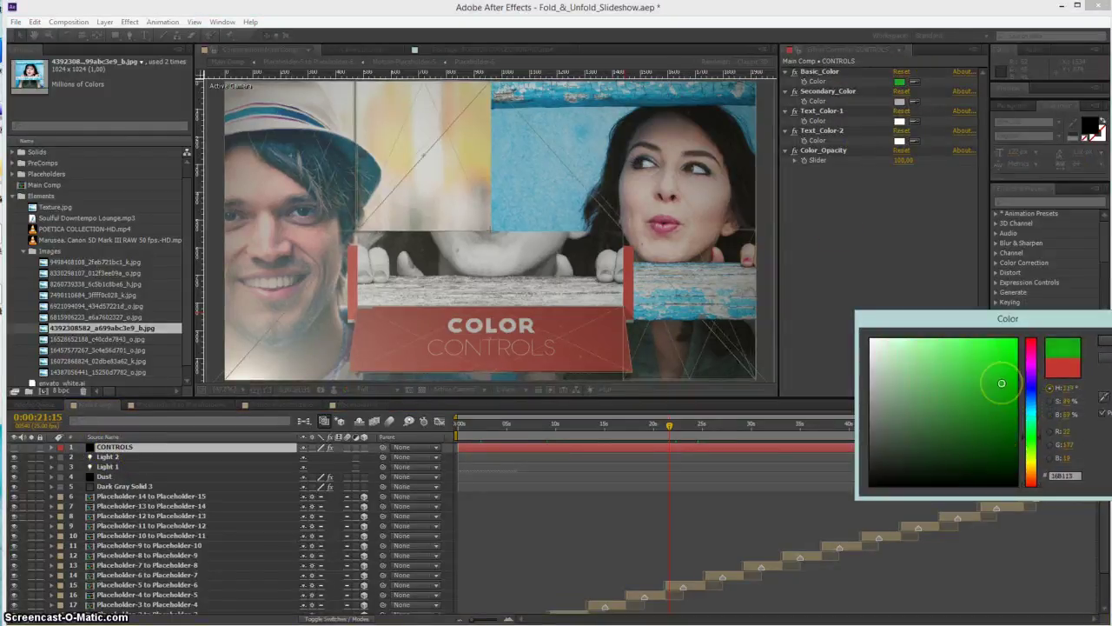
click(1100, 337)
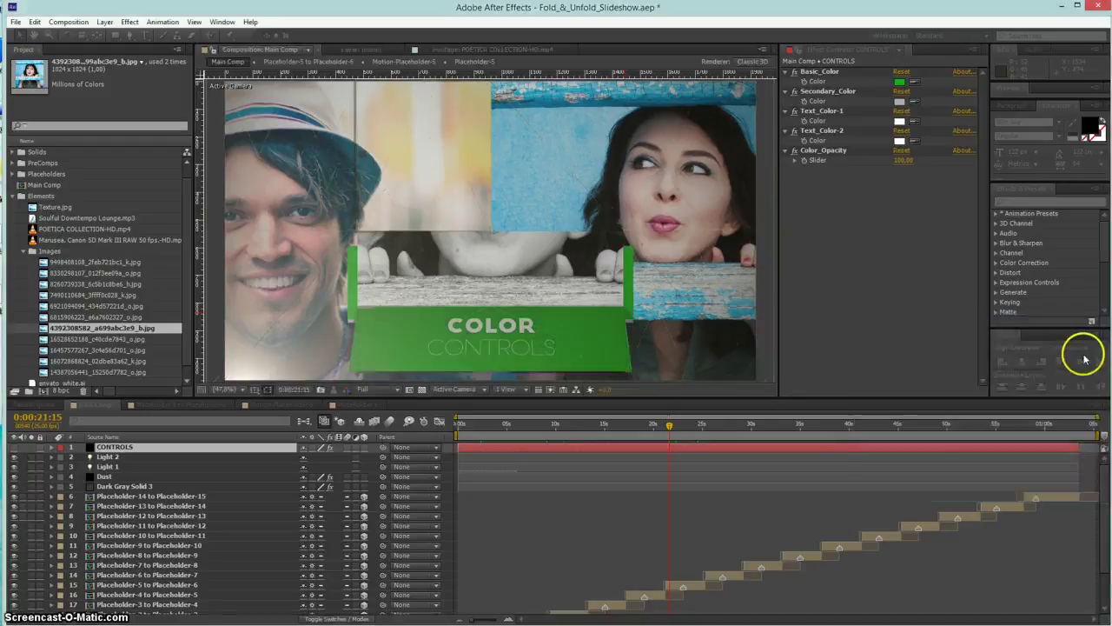
Go to 0:00:24:04 in Main Comp and set the CONTROLS layer's Secondary_Color to bright yellow
click(900, 101)
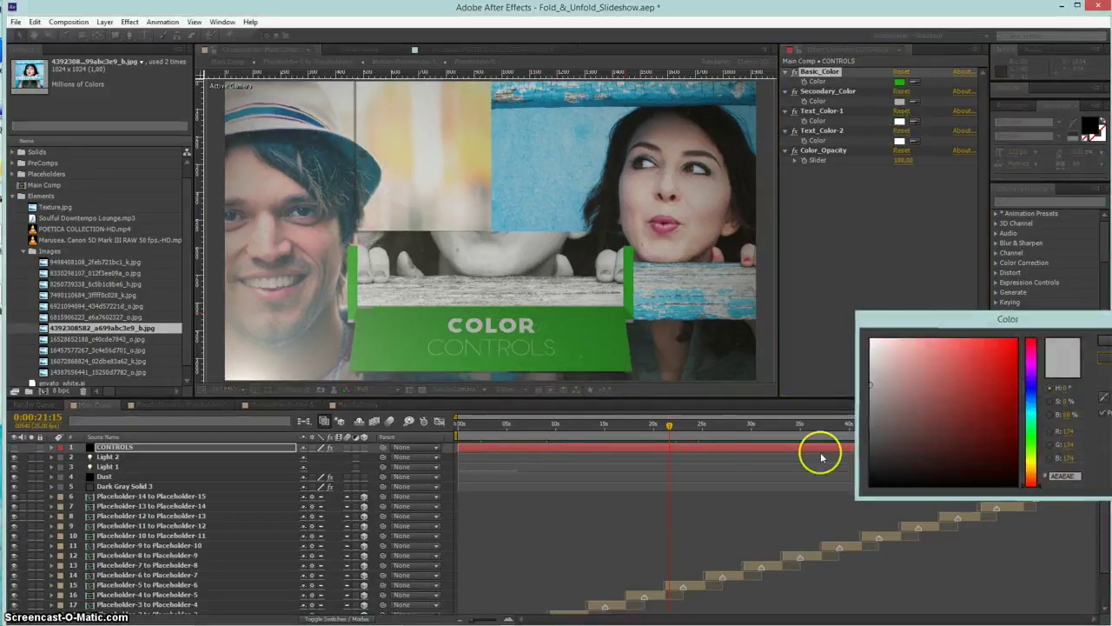
key(Escape)
drag(688, 434, 695, 426)
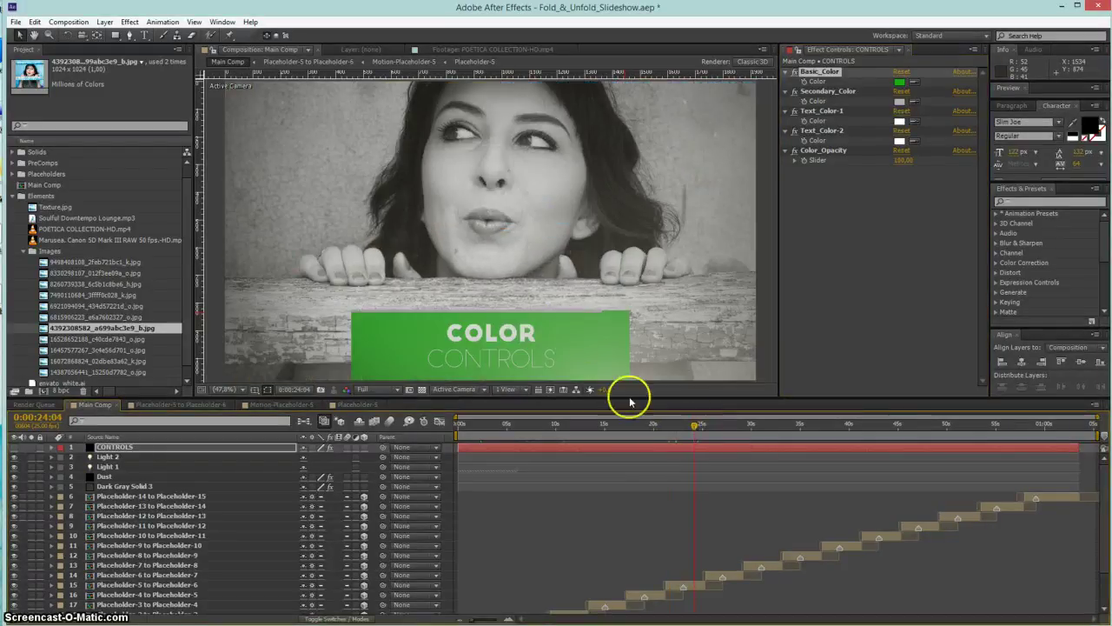
click(899, 102)
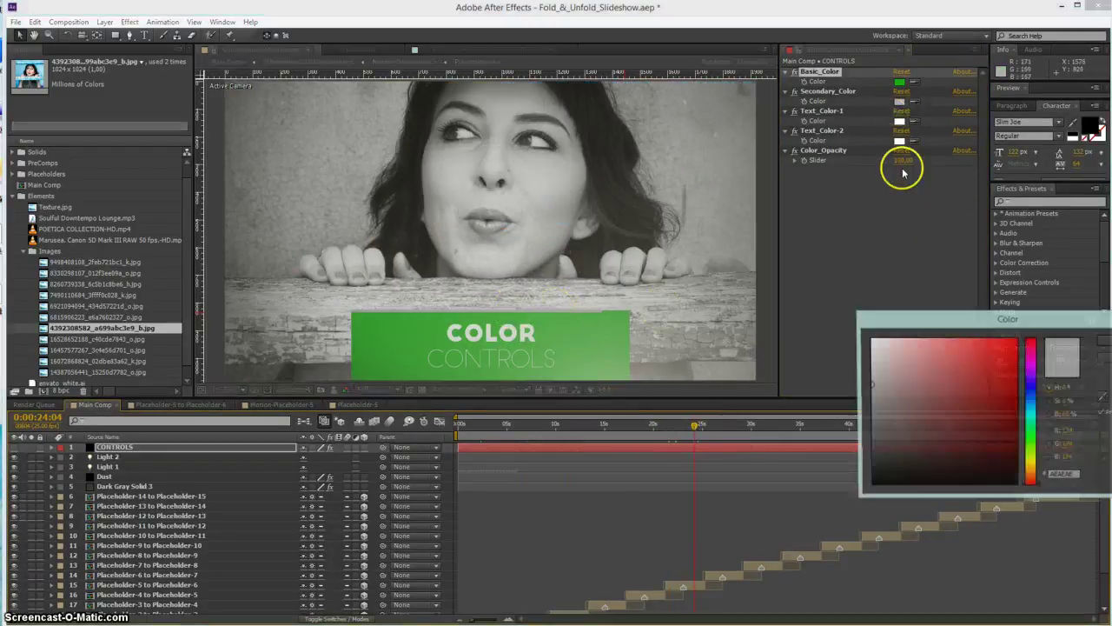
drag(1026, 477, 1025, 458)
drag(1009, 397, 1025, 349)
click(1101, 342)
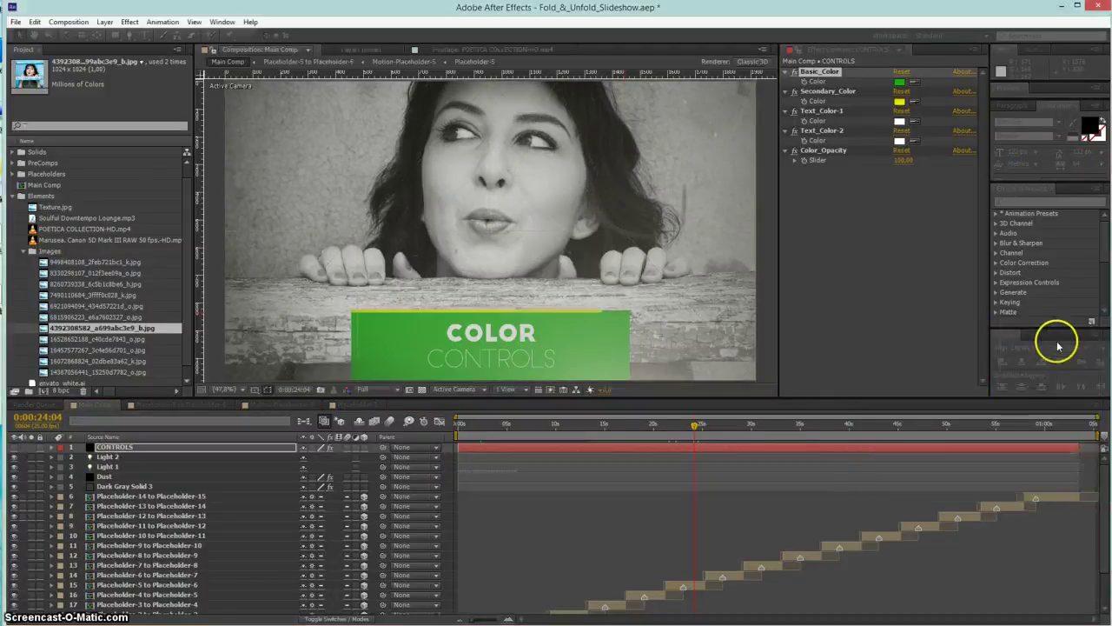
Change Text_Color-1 of the CONTROLS layer to black
click(899, 140)
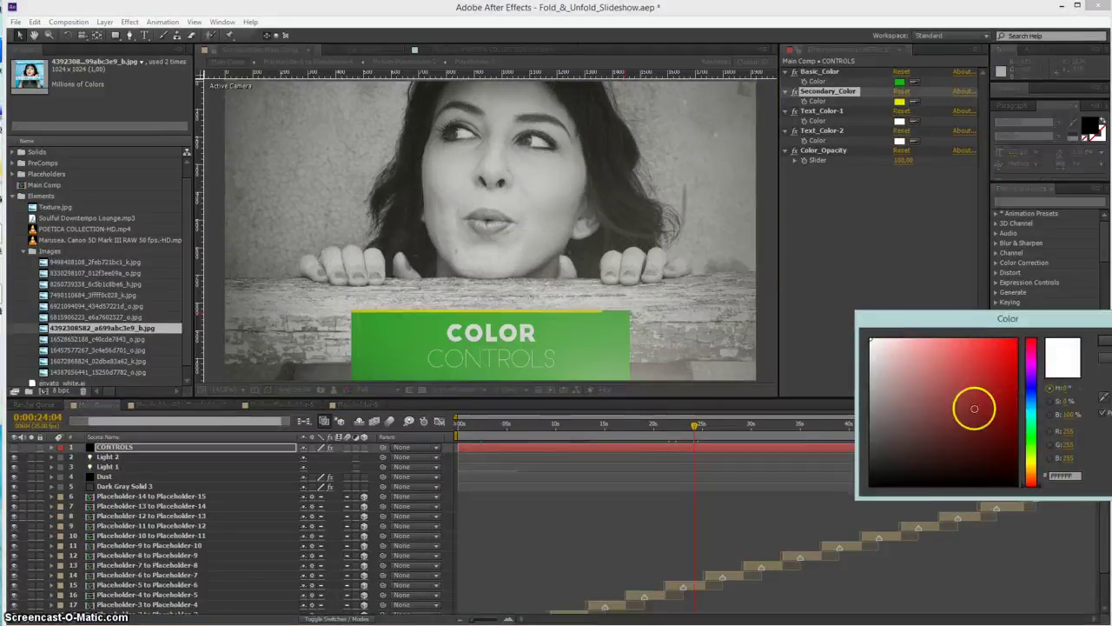
drag(973, 404, 1019, 485)
click(1101, 343)
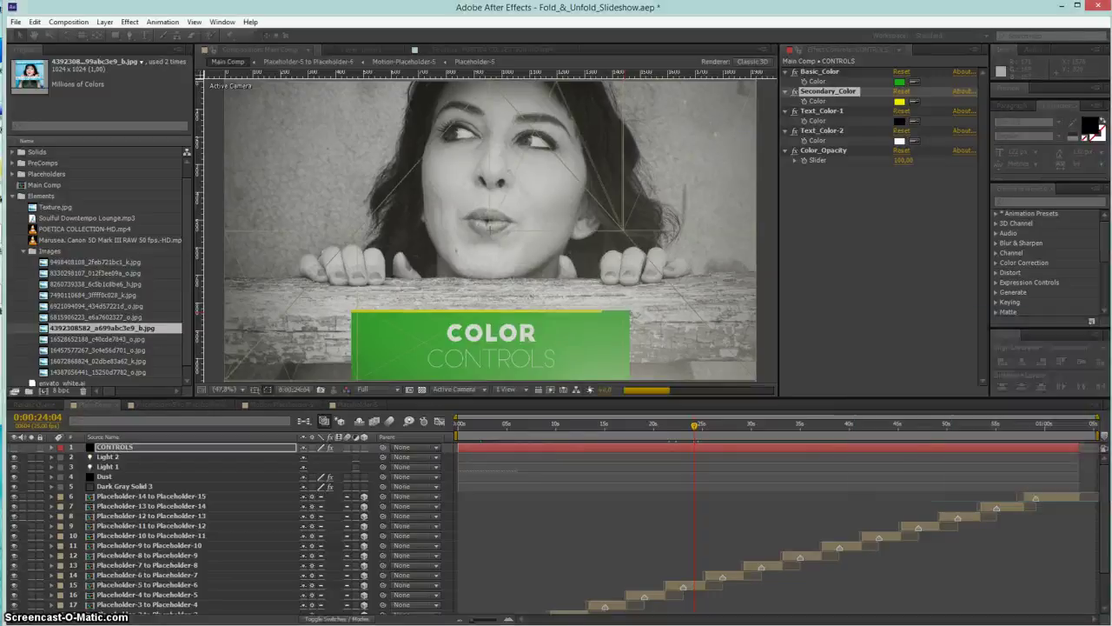
Change Text_Color-2 of the CONTROLS layer to bright cyan 00FFEA
click(901, 149)
click(899, 142)
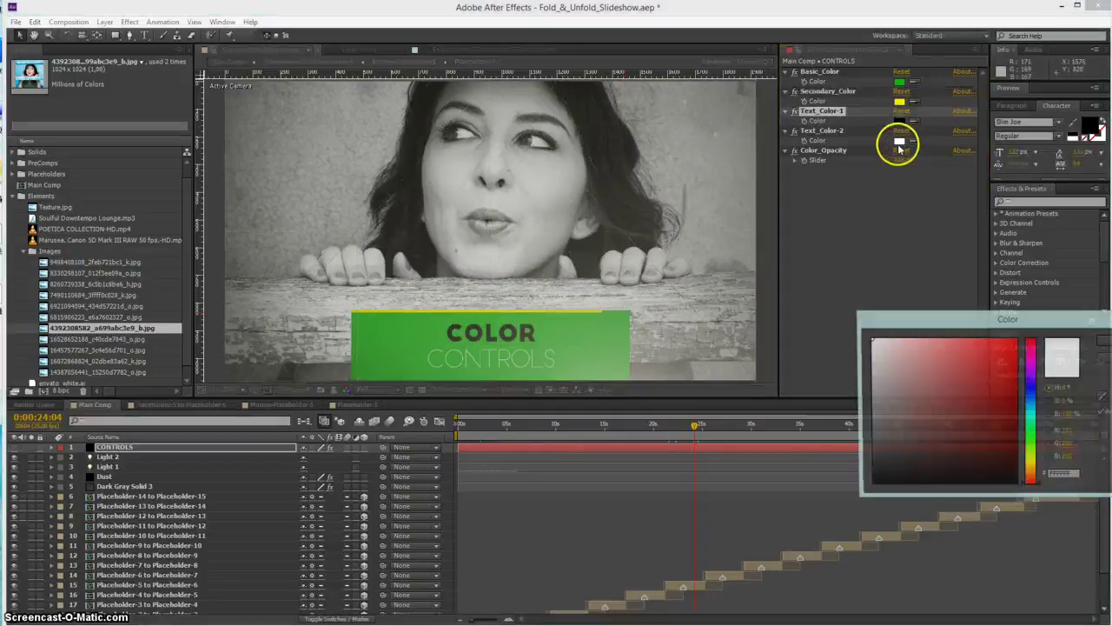
drag(973, 426, 1018, 347)
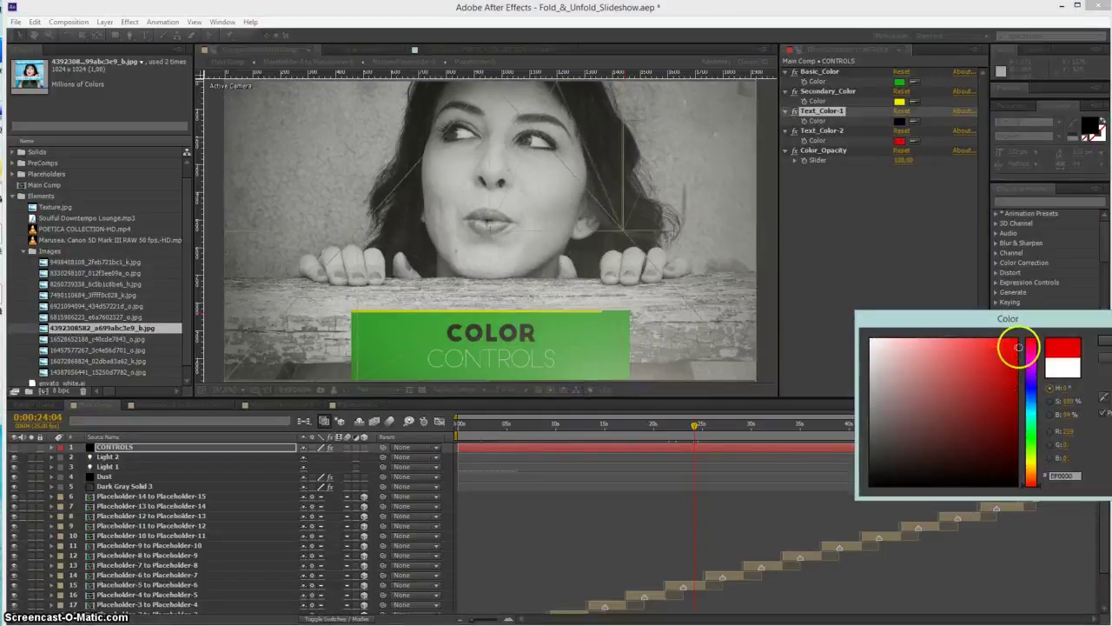
click(1029, 410)
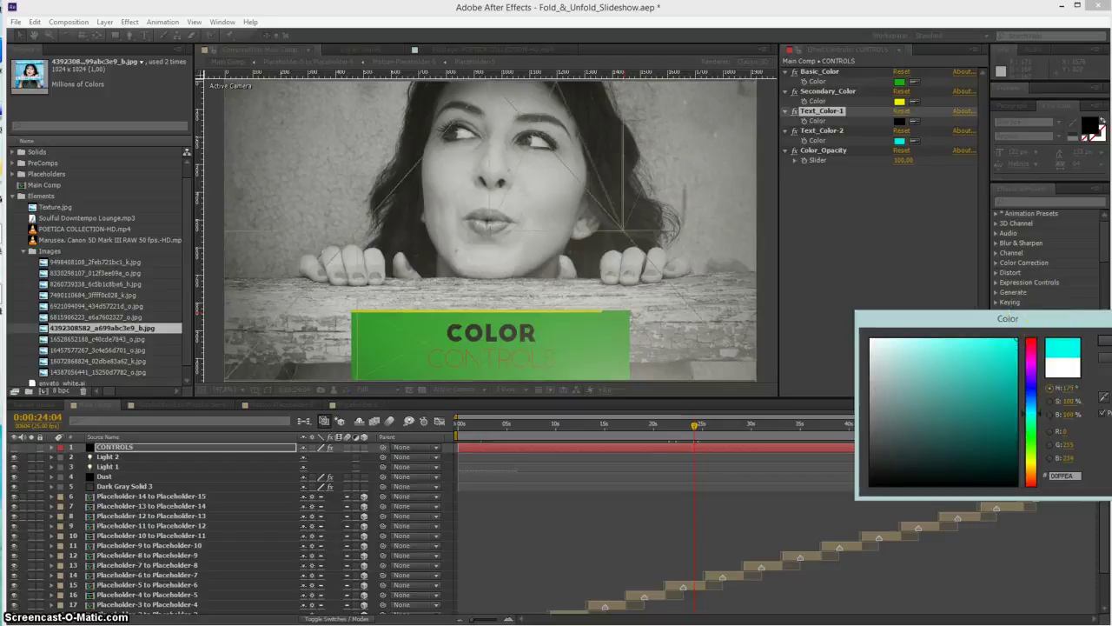
click(1102, 343)
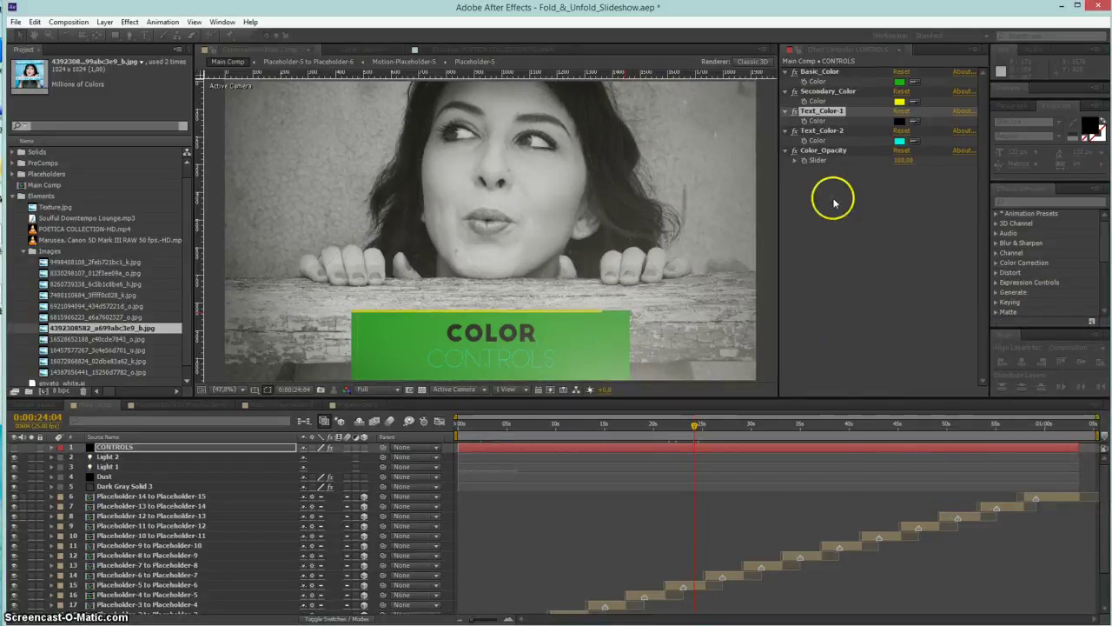
Lower the CONTROLS layer's Color_Opacity slider to about 65 and check the title block at 0:00:26:22
click(794, 160)
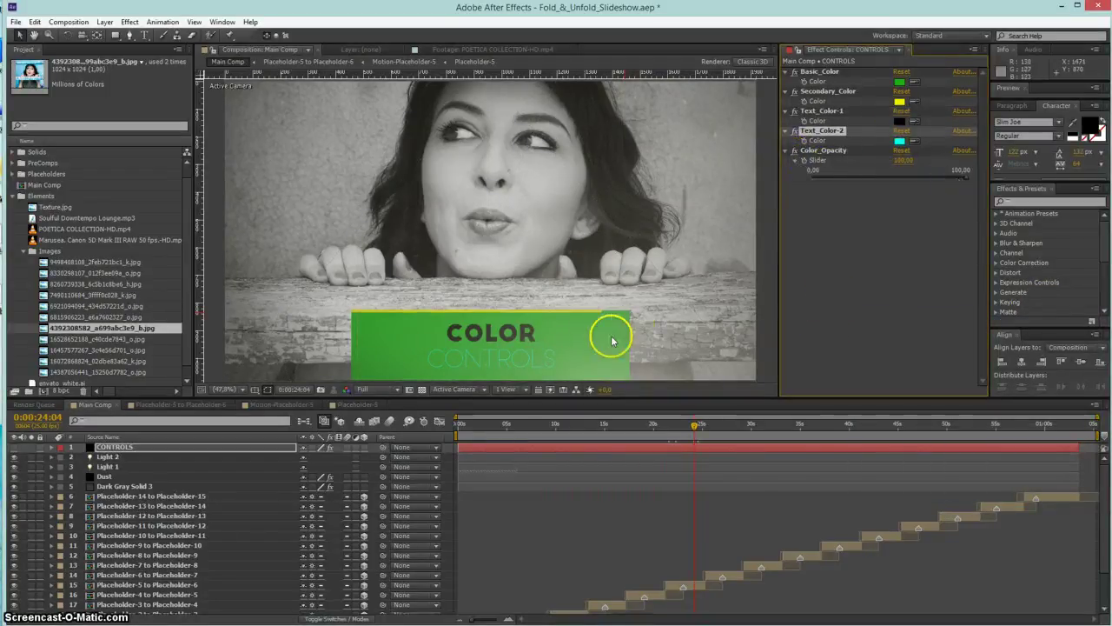
click(827, 75)
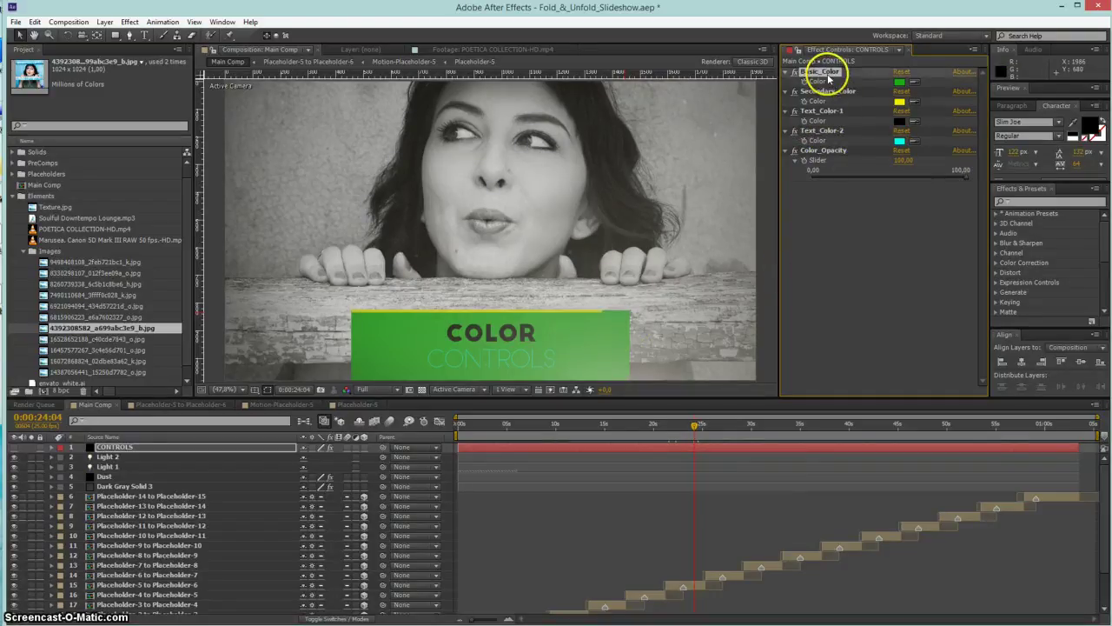
click(930, 179)
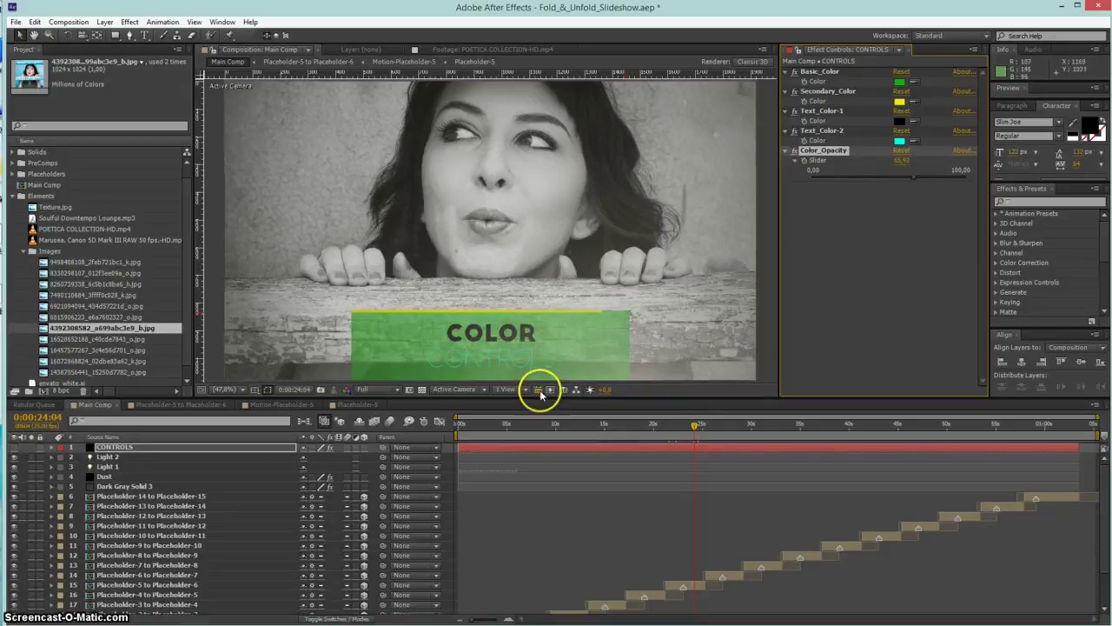
click(721, 423)
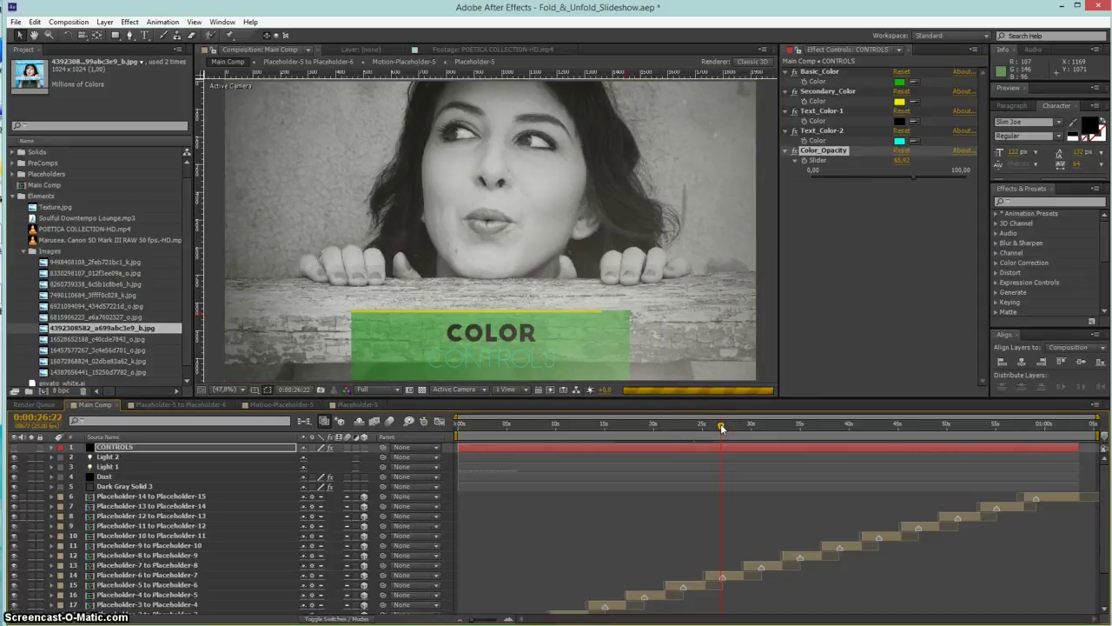
Collapse the Elements folder and enlarge the timeline area to reveal every Main Comp layer through the three Audio Placeholder layers
click(15, 198)
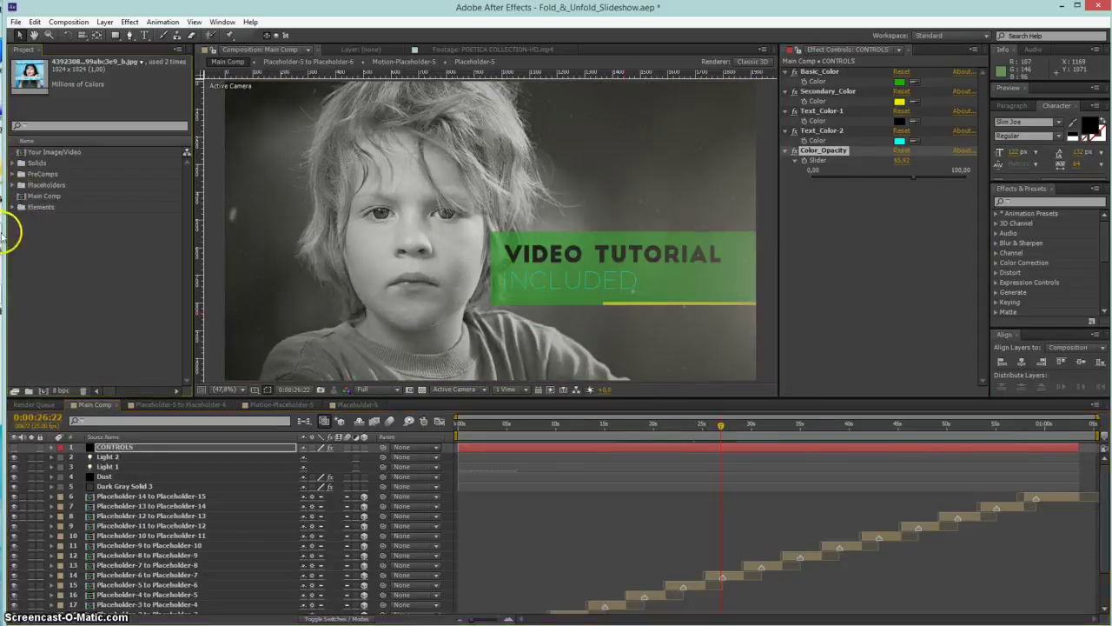
drag(177, 396, 179, 298)
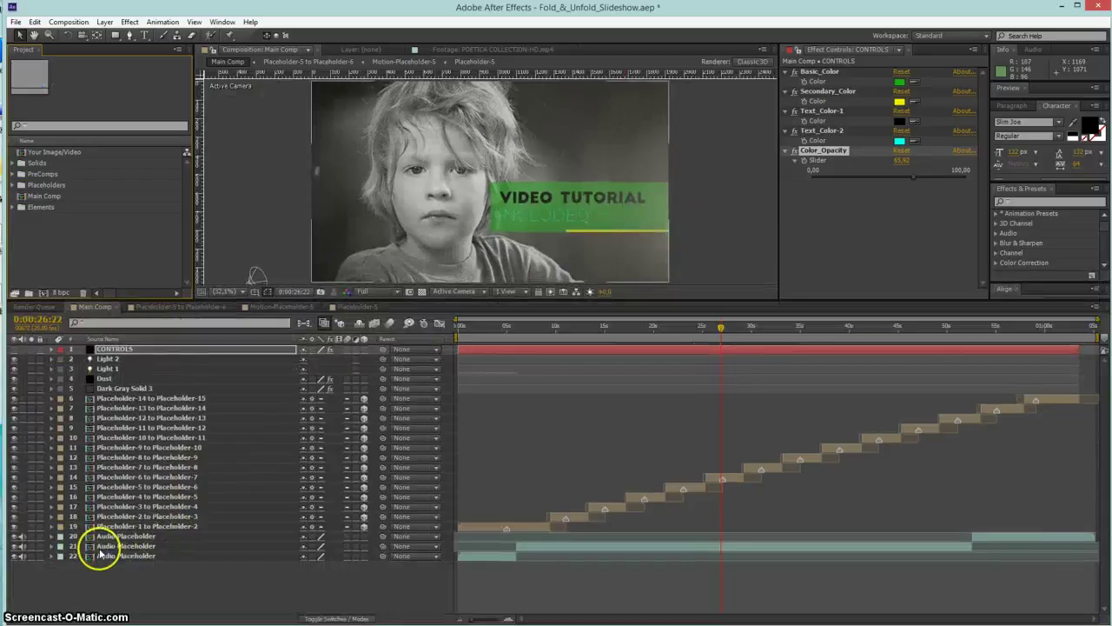